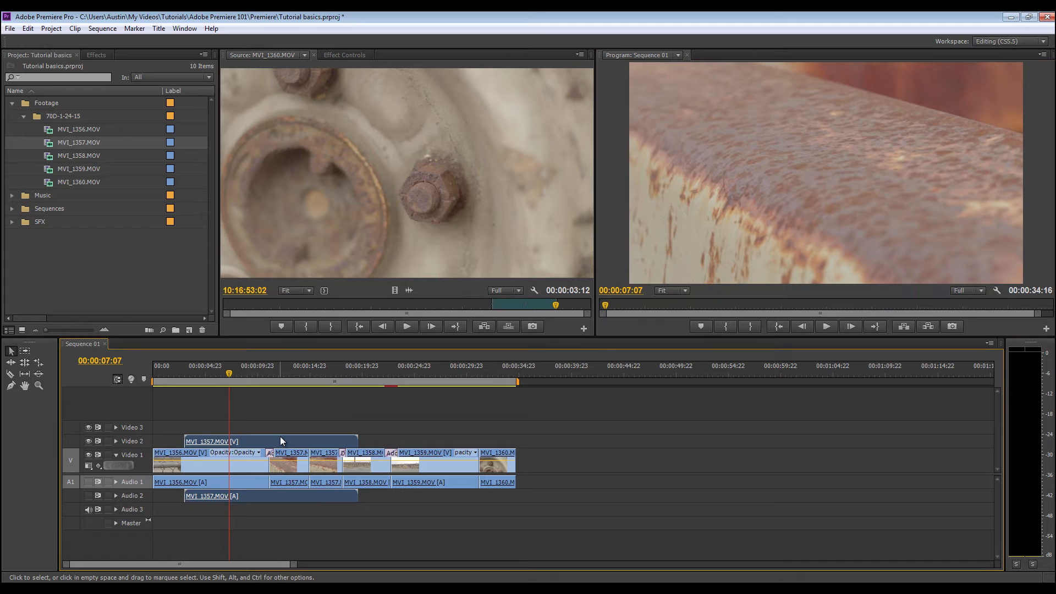
Delete the MVI_1357 clip stacked on Video 2 and Audio 2, and place Anamalie.mp3 at the start of Audio 2.
key(Delete)
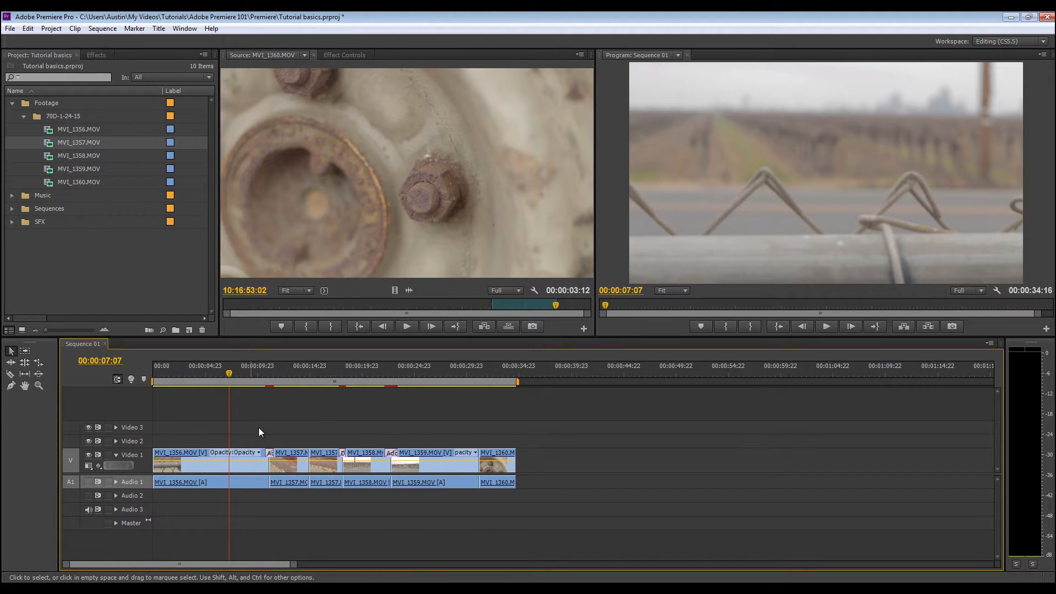
click(23, 116)
click(12, 129)
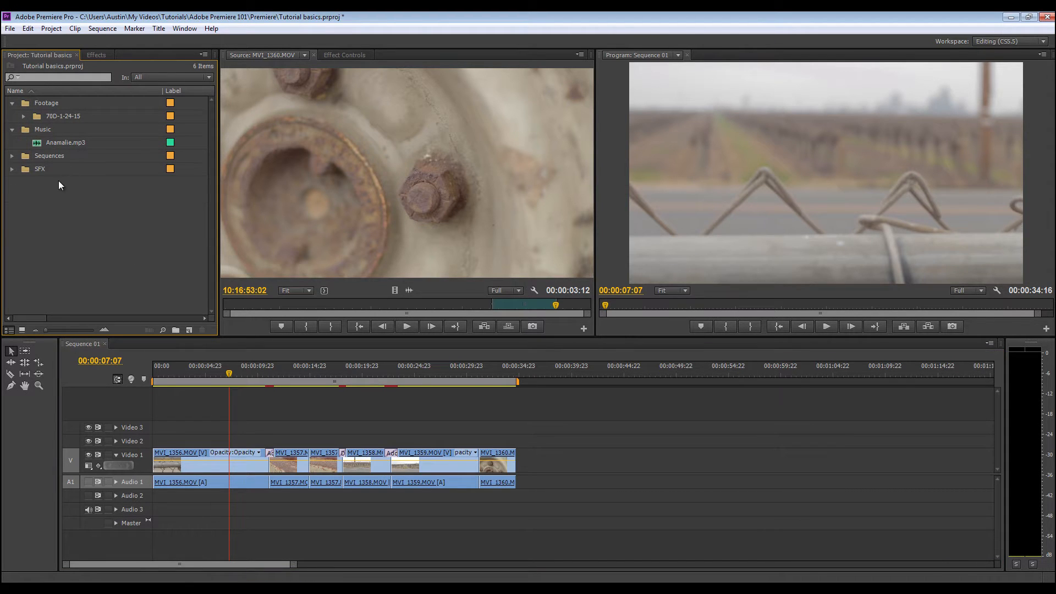
click(38, 145)
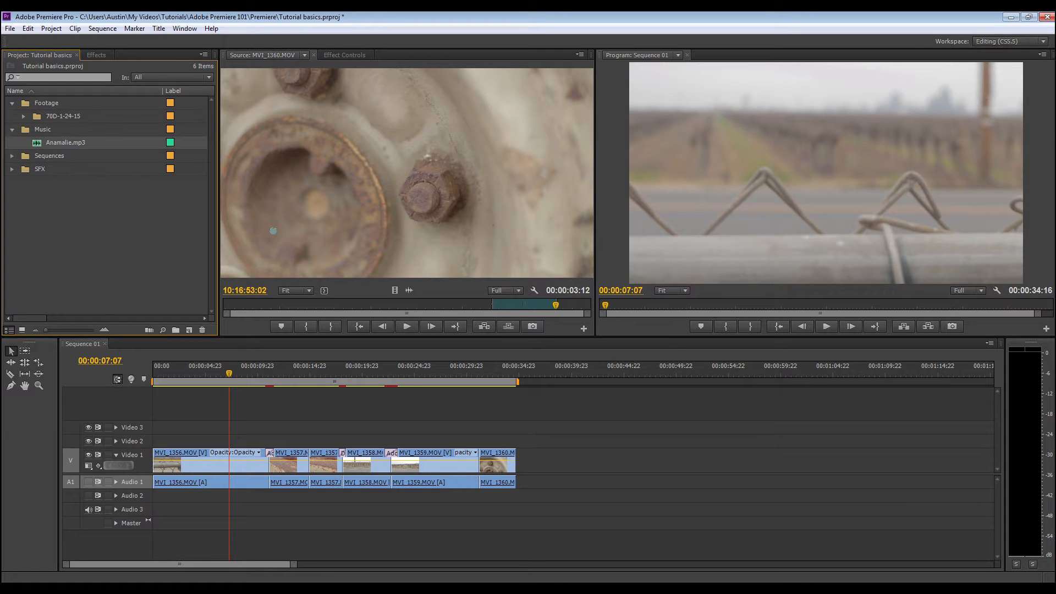
drag(323, 387, 160, 493)
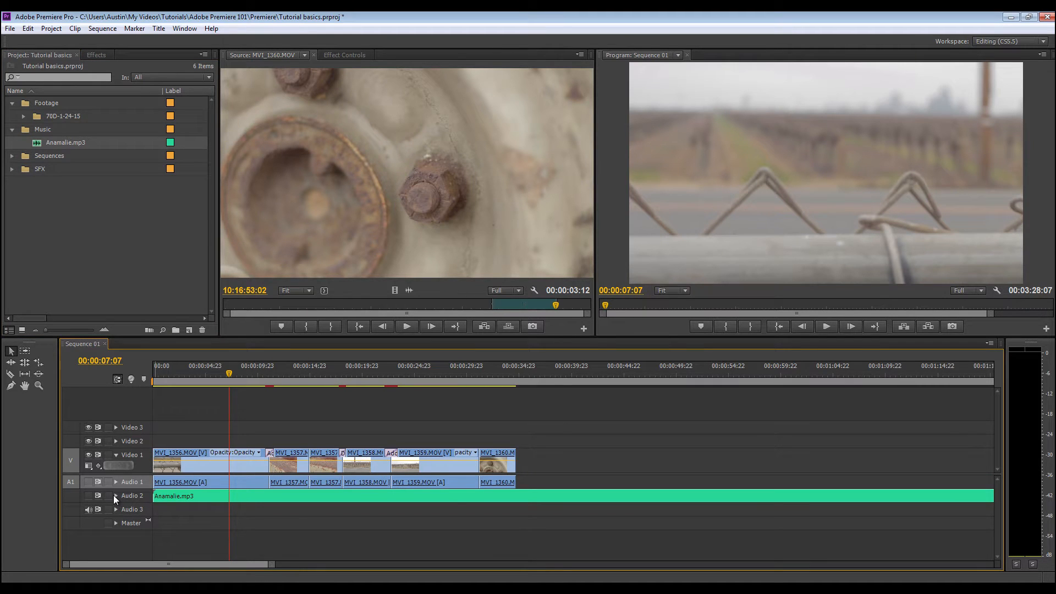
Expand the Audio 2 and Audio 1 tracks to show their waveforms in a closer timeline view.
click(114, 495)
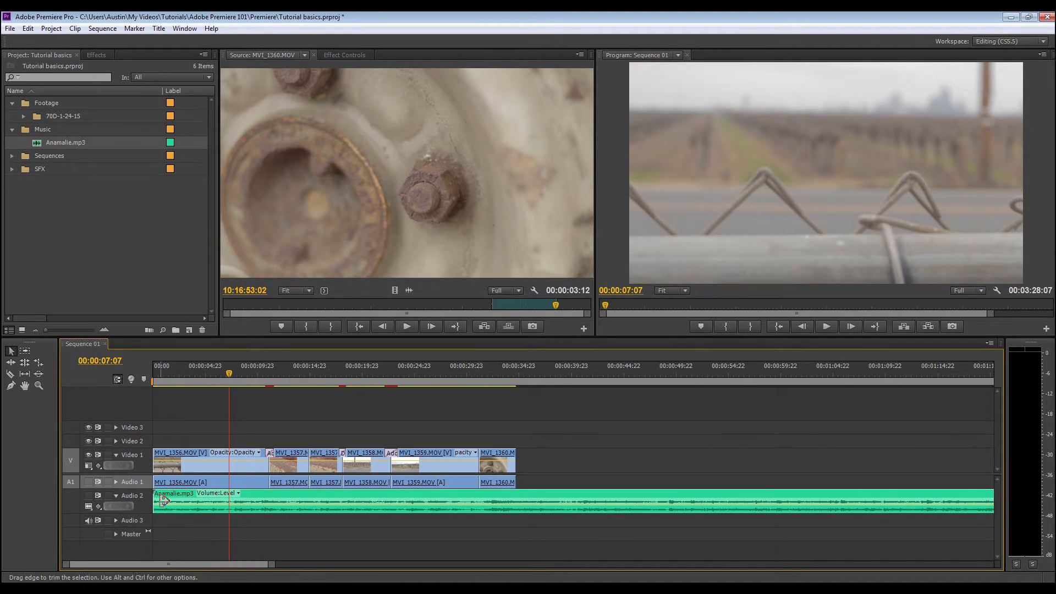
drag(271, 567, 227, 569)
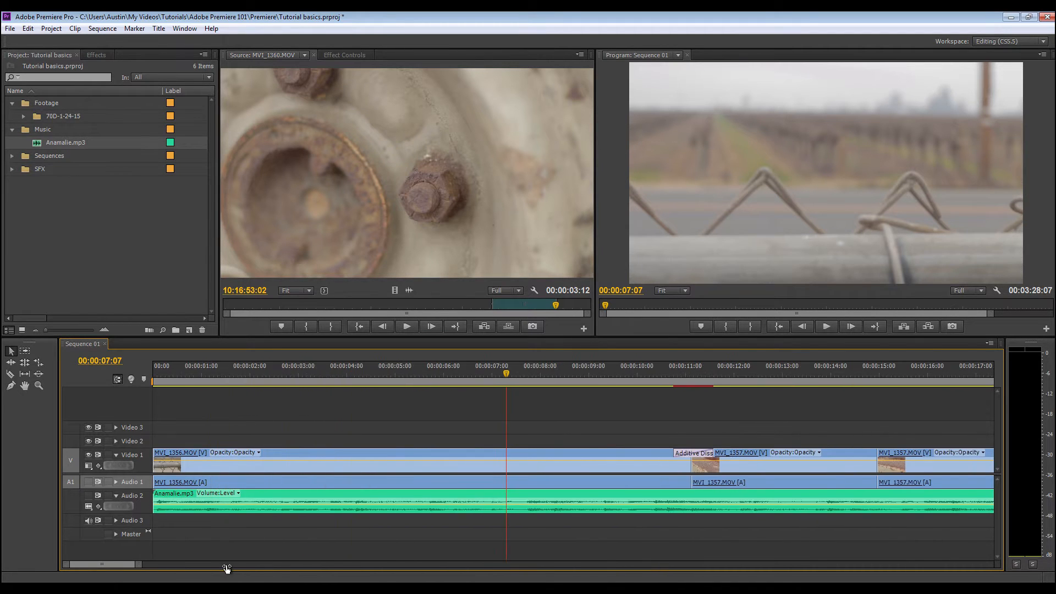
click(116, 481)
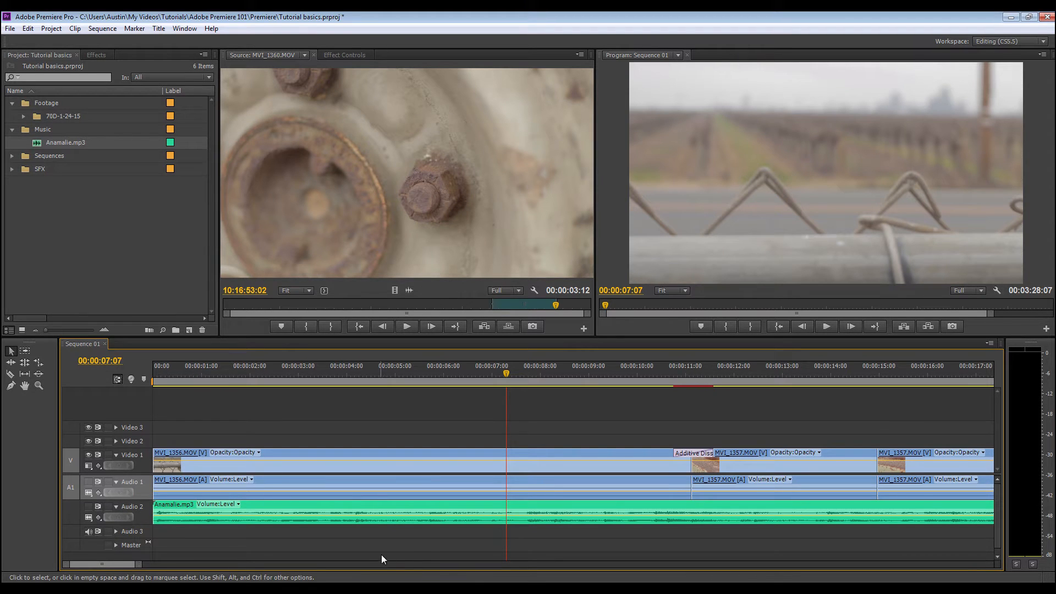
Unmute Audio 1 and scrub through the MVI_1359 clip to about 00:00:27:05 to hear its camera sound.
click(280, 494)
click(89, 482)
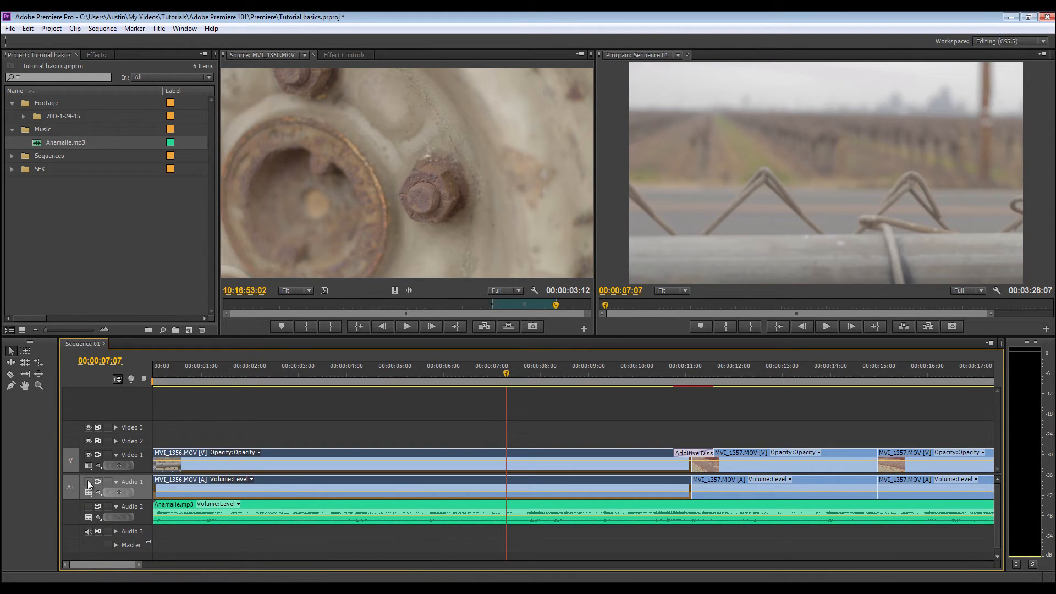
drag(138, 569, 217, 560)
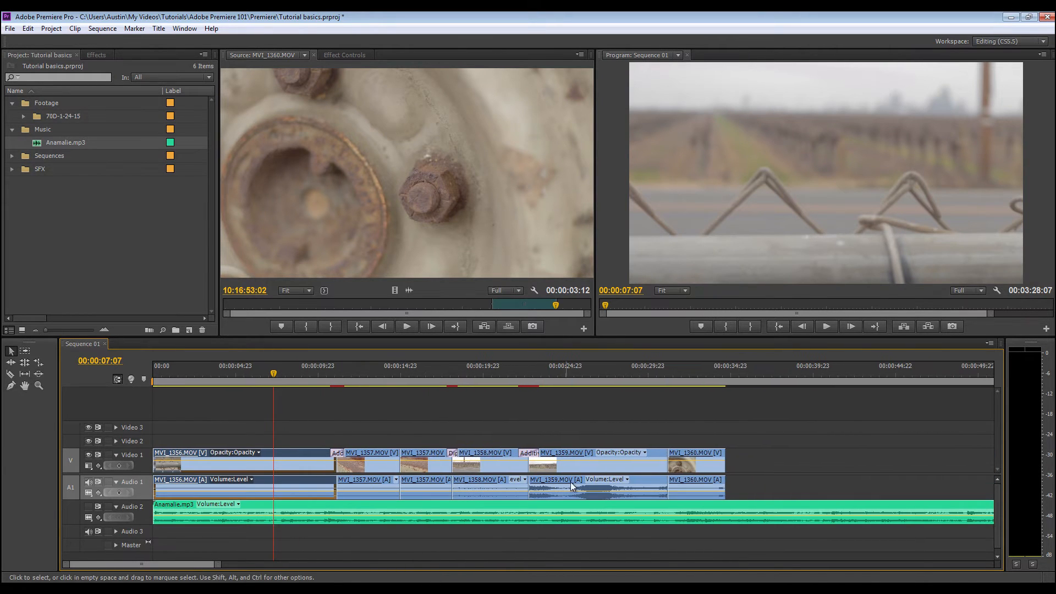
click(632, 481)
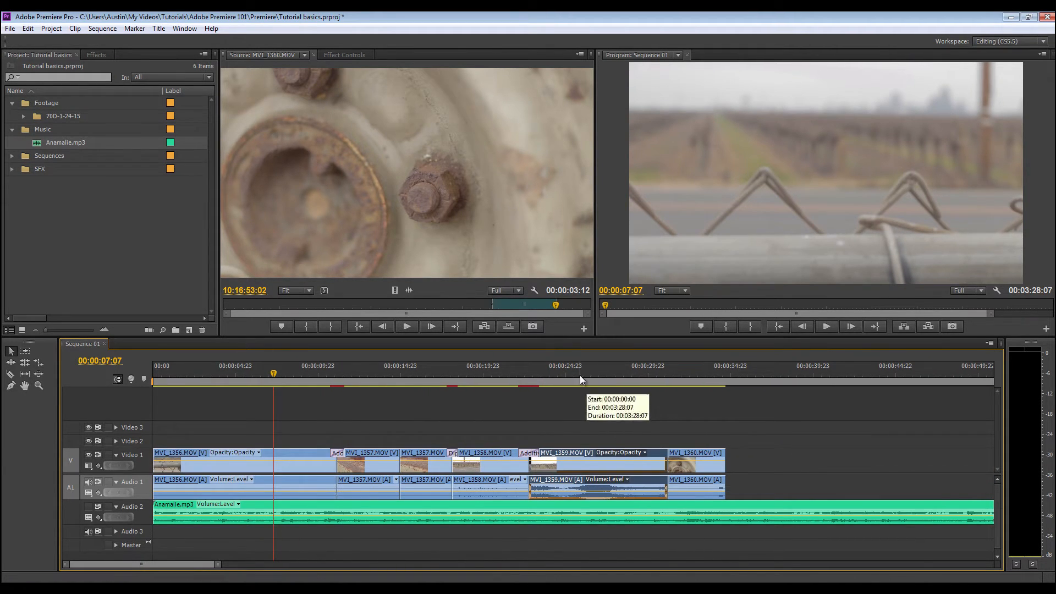
click(580, 374)
drag(582, 373, 604, 372)
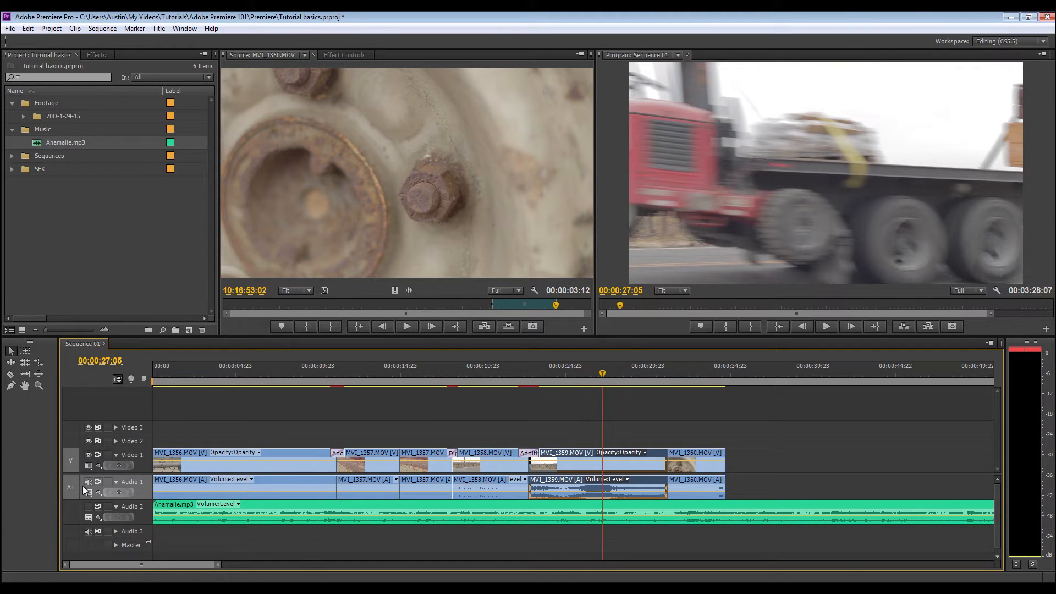
Play the first few seconds of the sequence from the start with the Audio 1 track muted.
drag(198, 374, 148, 372)
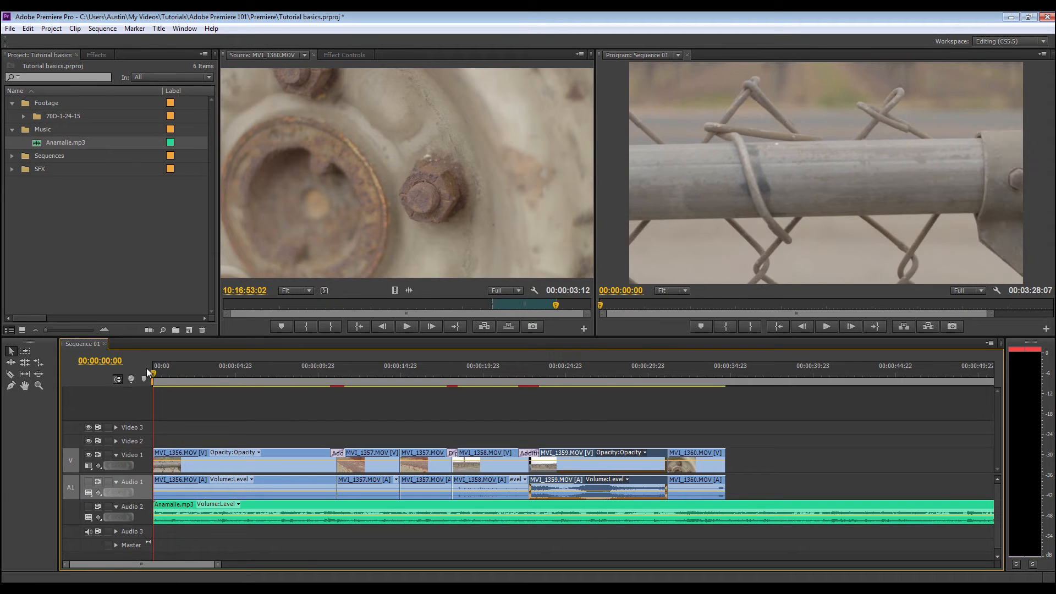
click(826, 326)
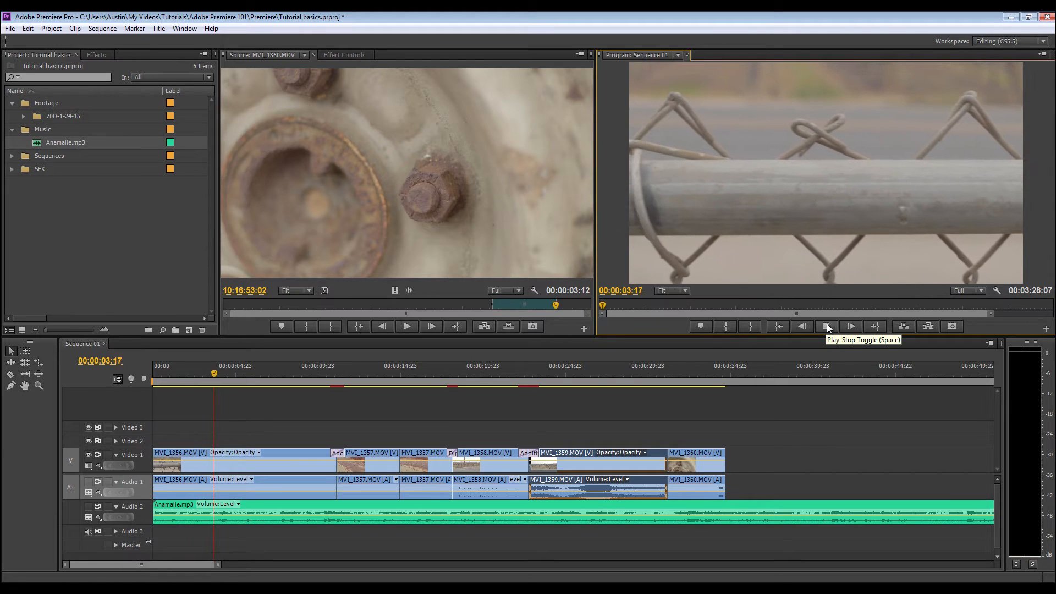
click(826, 325)
Trim the end of the Anamalie.mp3 clip on Audio 2 to match the end of the last video clip.
drag(217, 564, 517, 556)
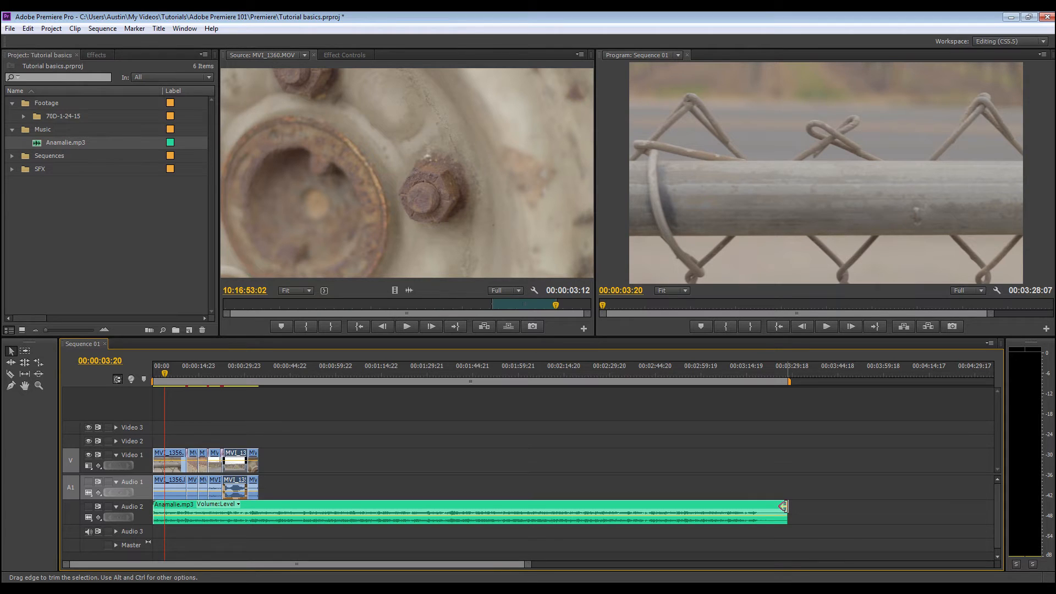
drag(783, 506, 259, 528)
drag(525, 564, 223, 565)
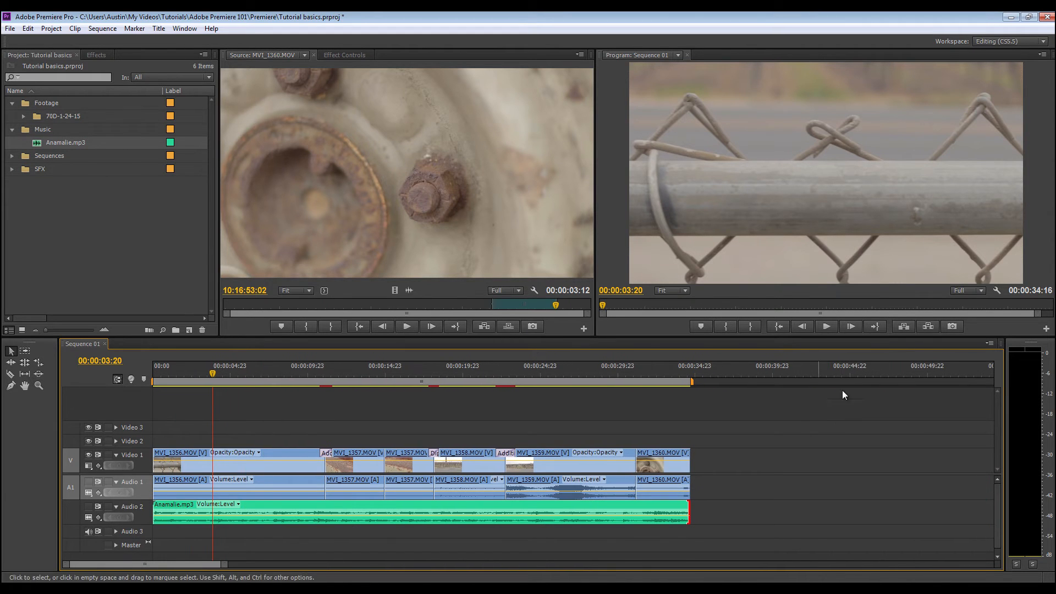
Play the last part of the sequence to check the trimmed music ending, and return the playhead to 00:00:09:08.
click(621, 377)
key(space)
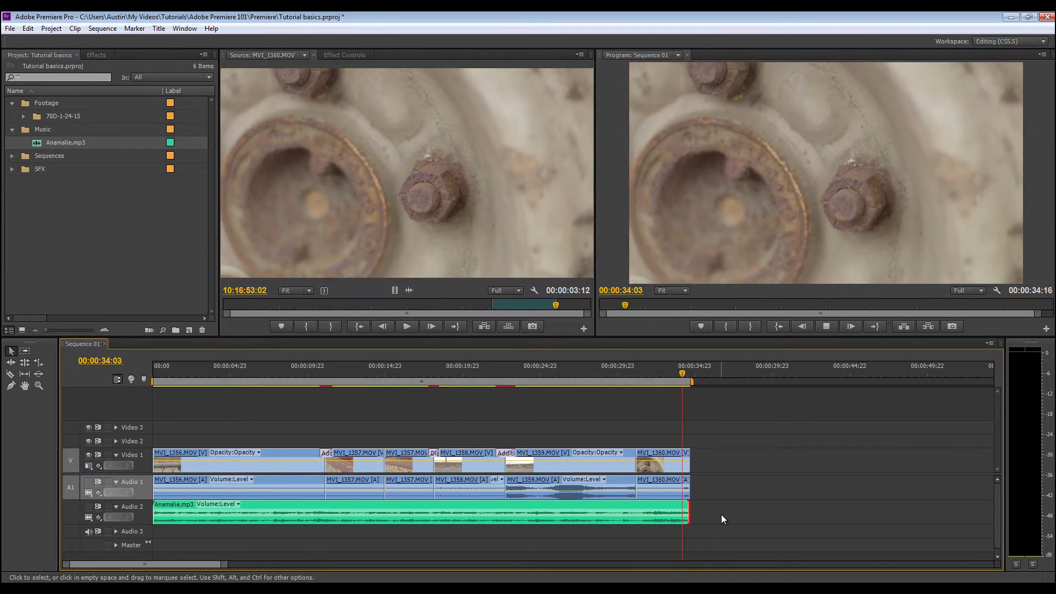
click(298, 371)
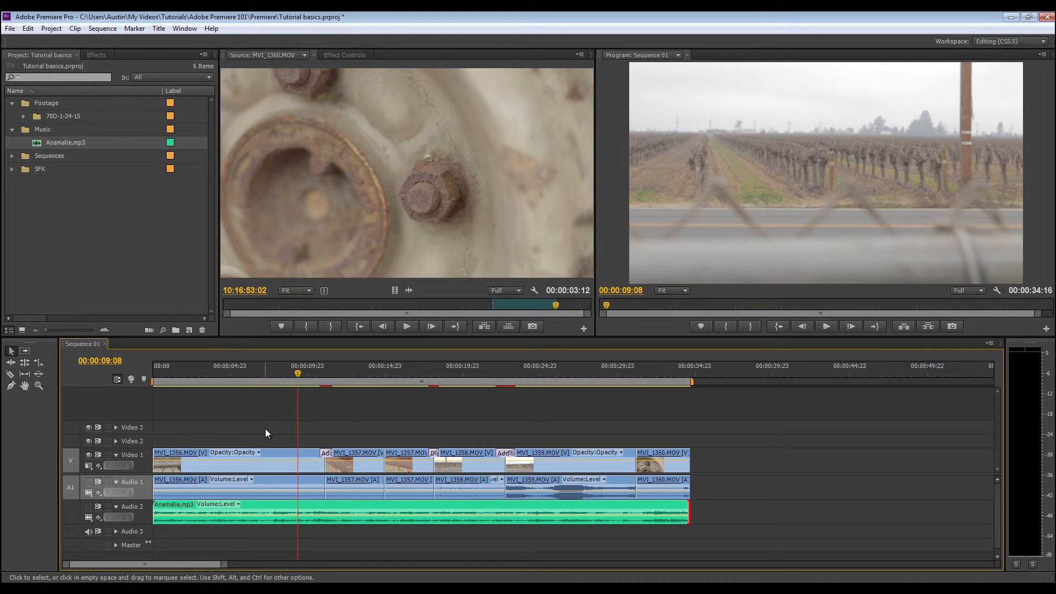
scroll(257, 450, down, 1)
scroll(253, 455, up, 1)
scroll(138, 533, down, 1)
scroll(138, 533, up, 1)
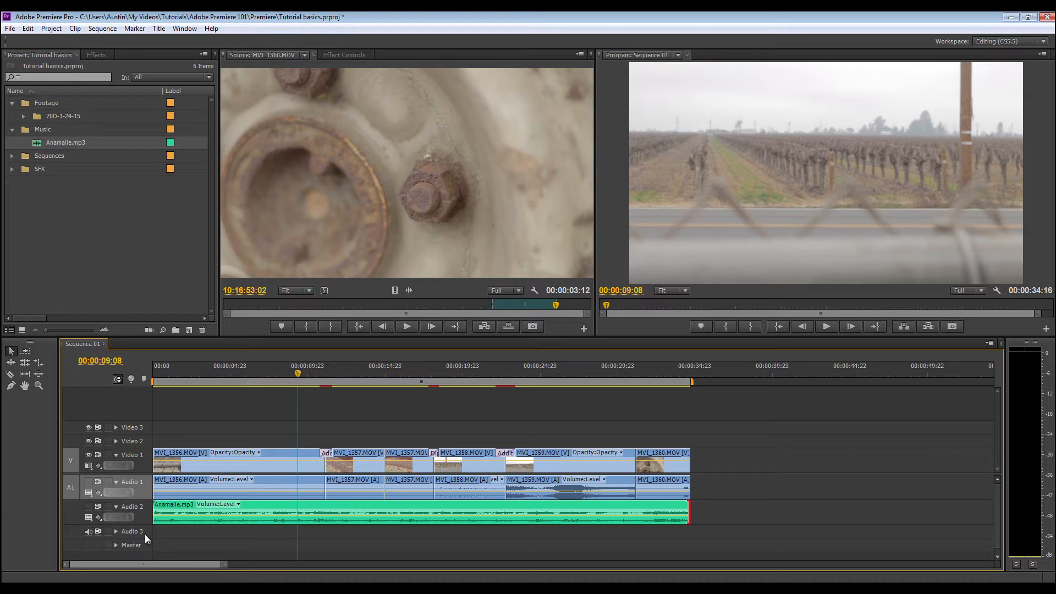
Toggle the track output of Audio 1 and Audio 2, leaving Audio 2 audible and Audio 1 muted.
click(88, 482)
click(88, 507)
click(88, 481)
click(89, 506)
click(89, 506)
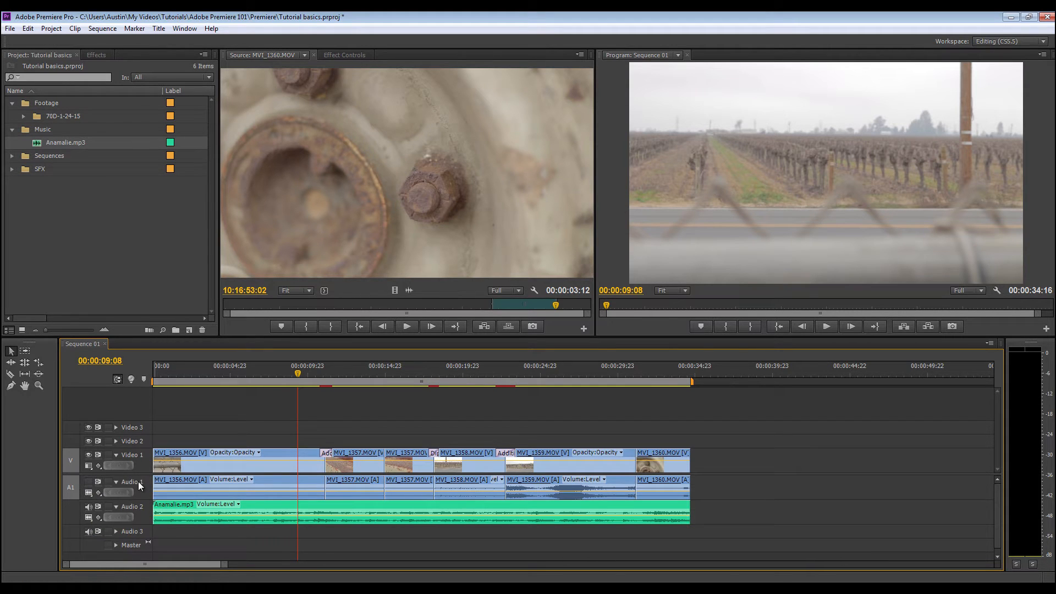
Rename the Audio 1 track to identify it as the camera audio.
right_click(137, 480)
click(141, 491)
key(Return)
Rename the Audio 2 track as Music.
right_click(137, 507)
click(165, 438)
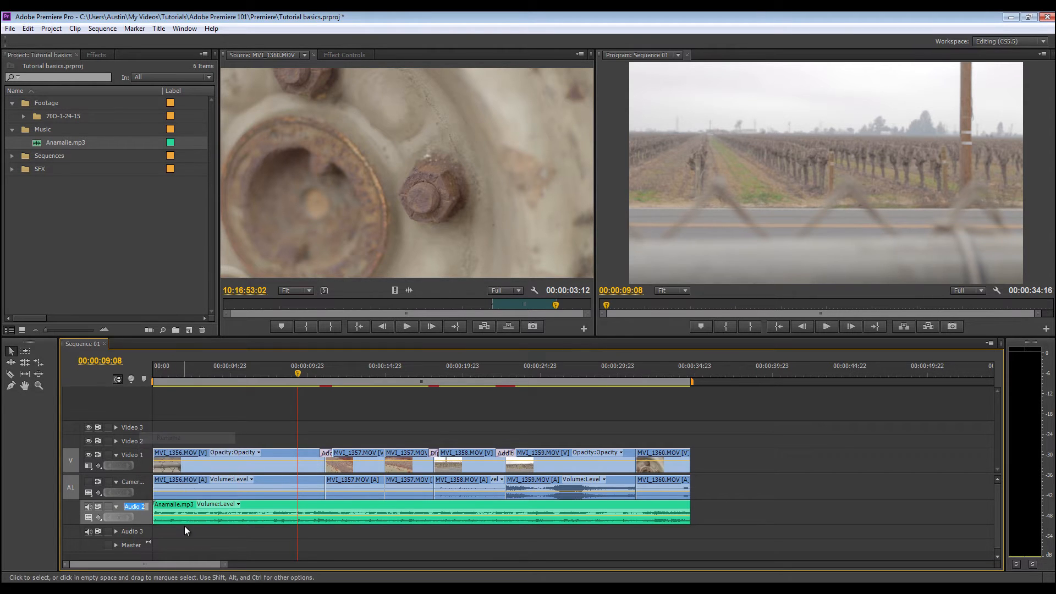
text(Mus)
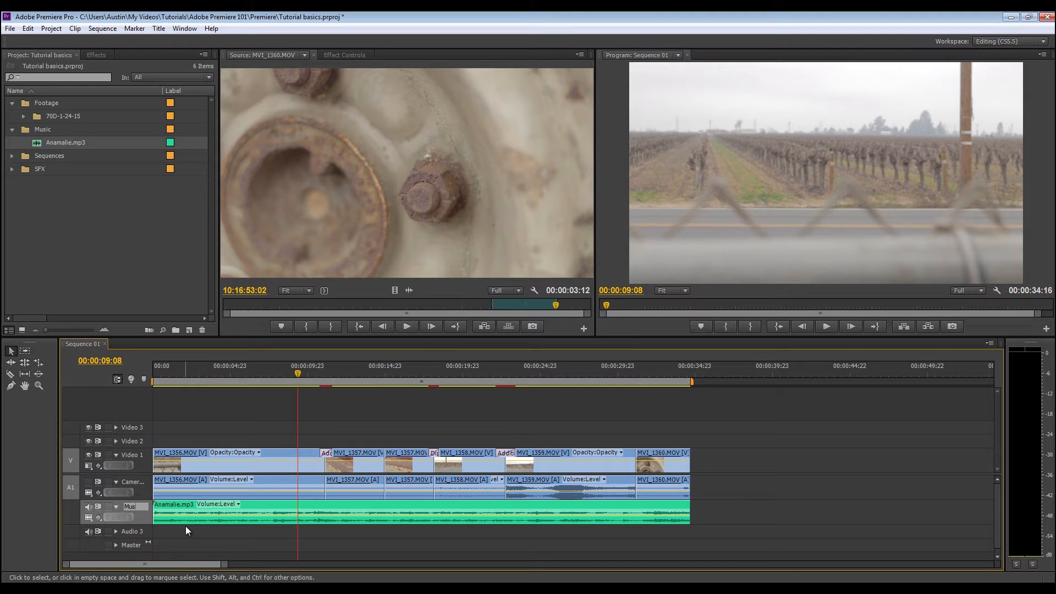
text(ic)
key(Return)
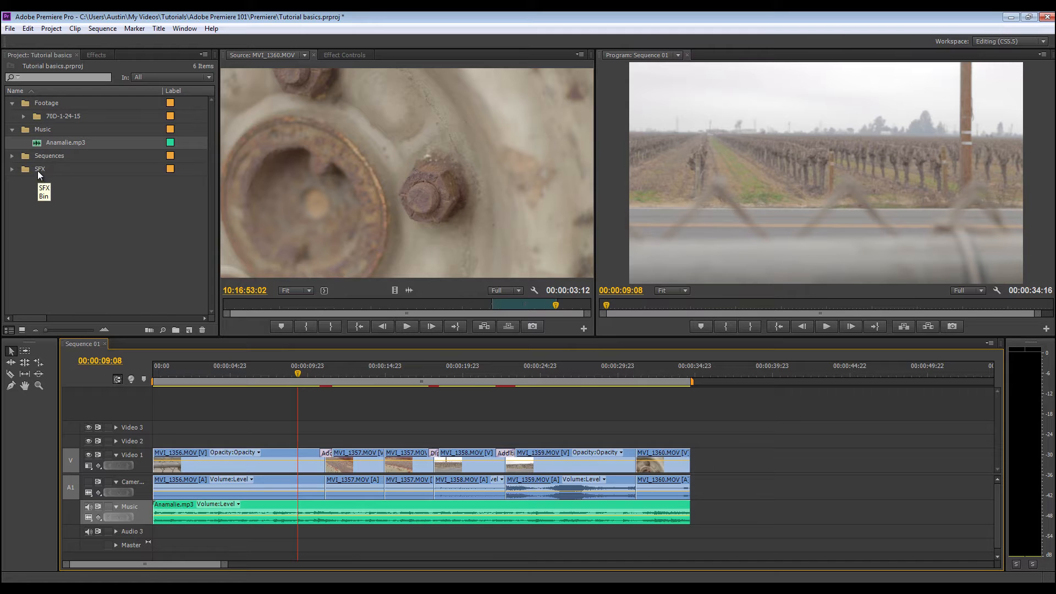
Rename the Audio 3 track as SFX.
right_click(133, 529)
click(160, 460)
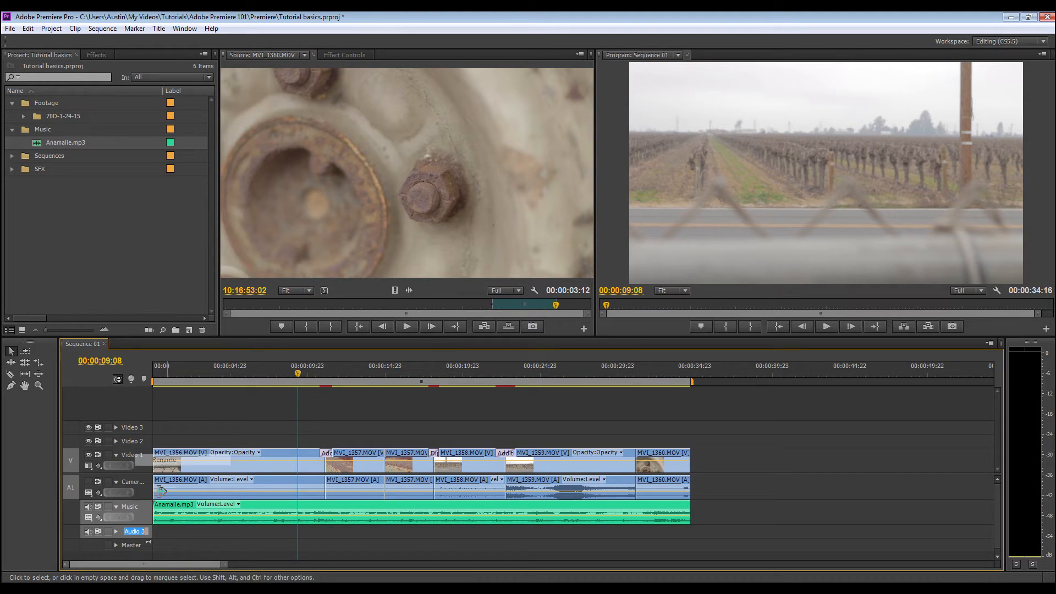
text(SFCX)
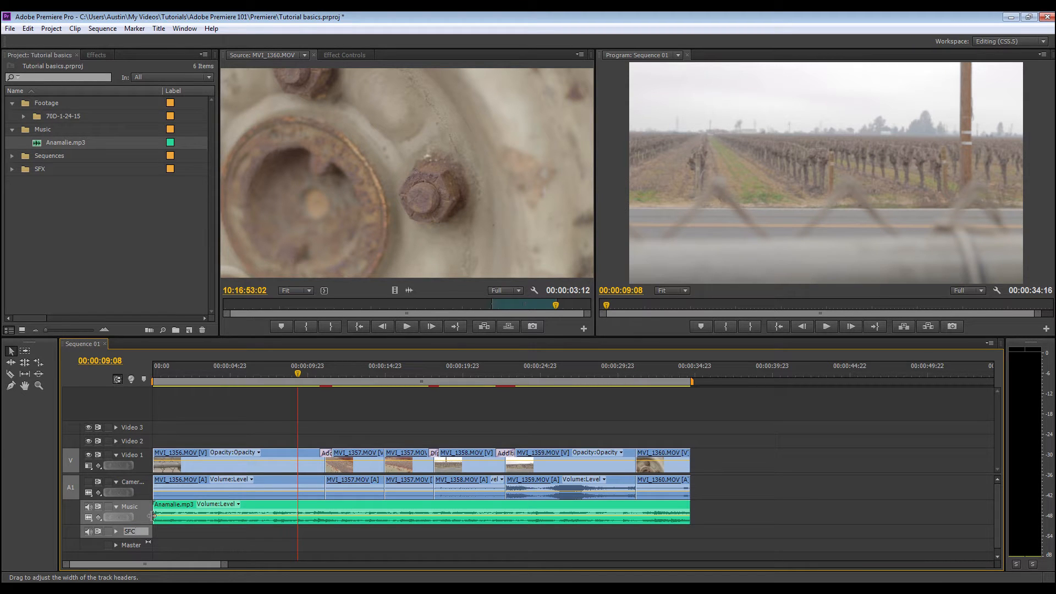
key(Return)
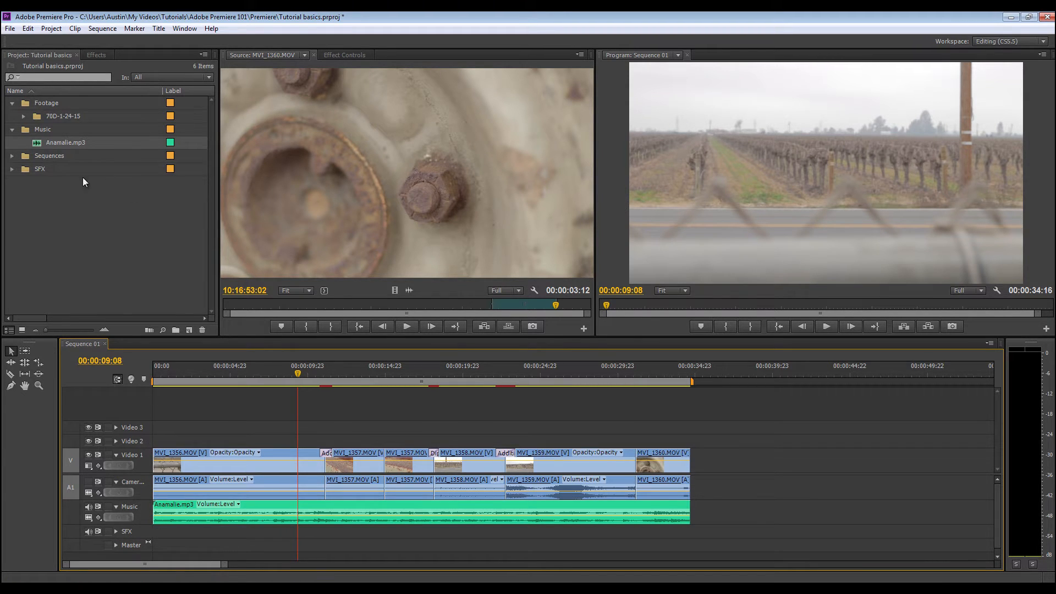
Place AmbientBirds.mp3 from the SFX bin at the start of the SFX track and expand that track.
click(13, 169)
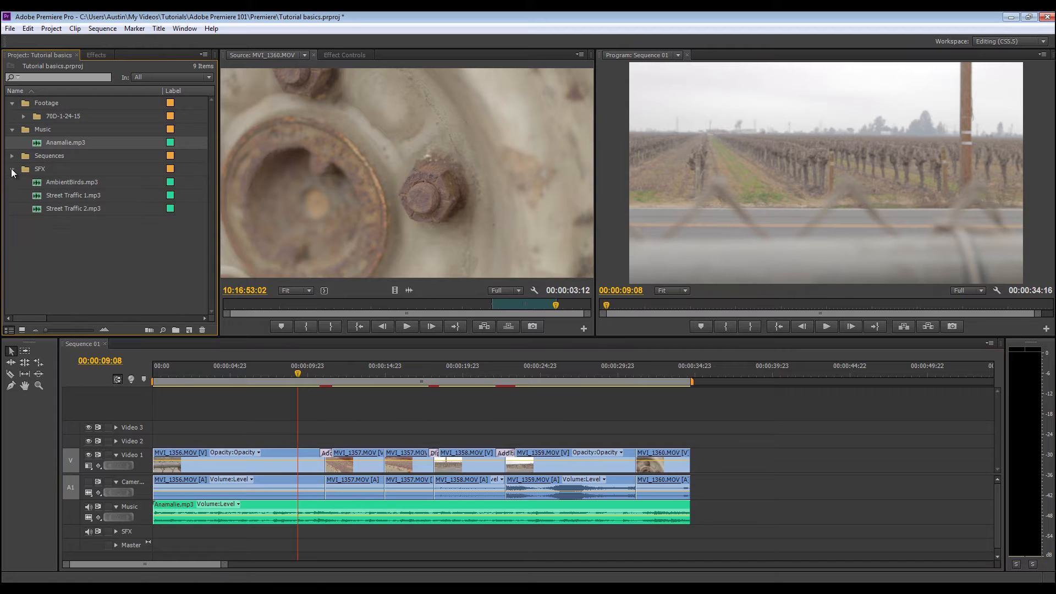
click(35, 182)
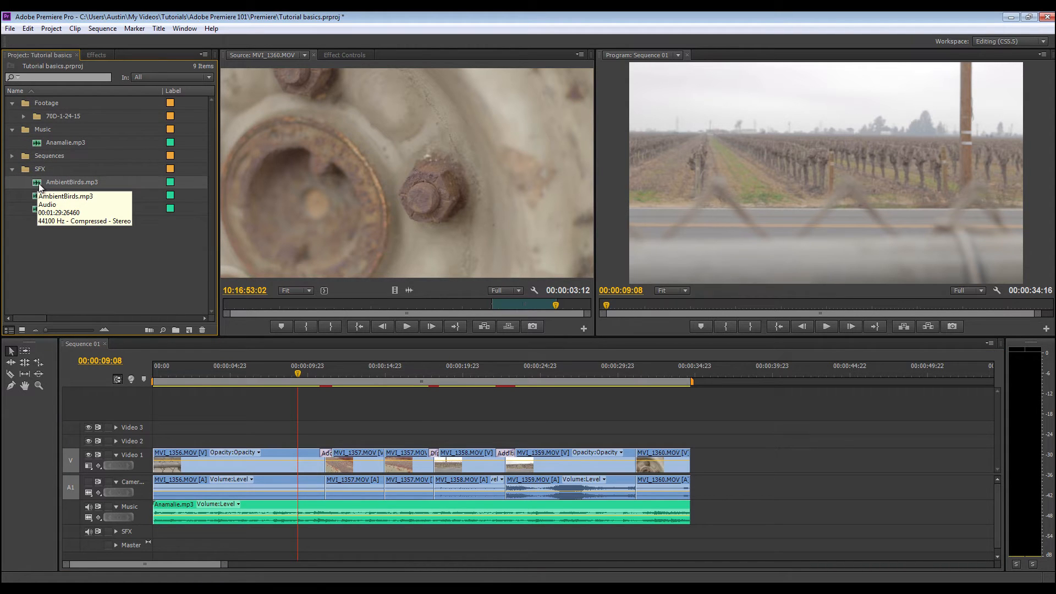
mouse_move(39, 182)
mouse_down()
mouse_move(167, 474)
mouse_move(156, 532)
mouse_up()
click(116, 531)
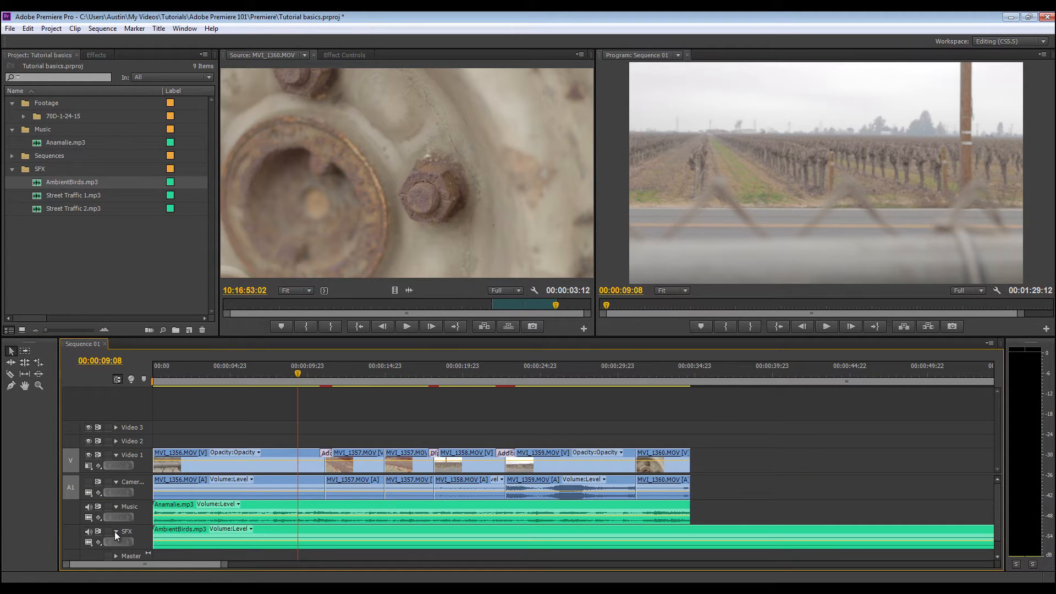
Trim the end of the AmbientBirds.mp3 clip on the SFX track to match the end of the video clips.
drag(224, 565, 448, 564)
drag(518, 536, 296, 536)
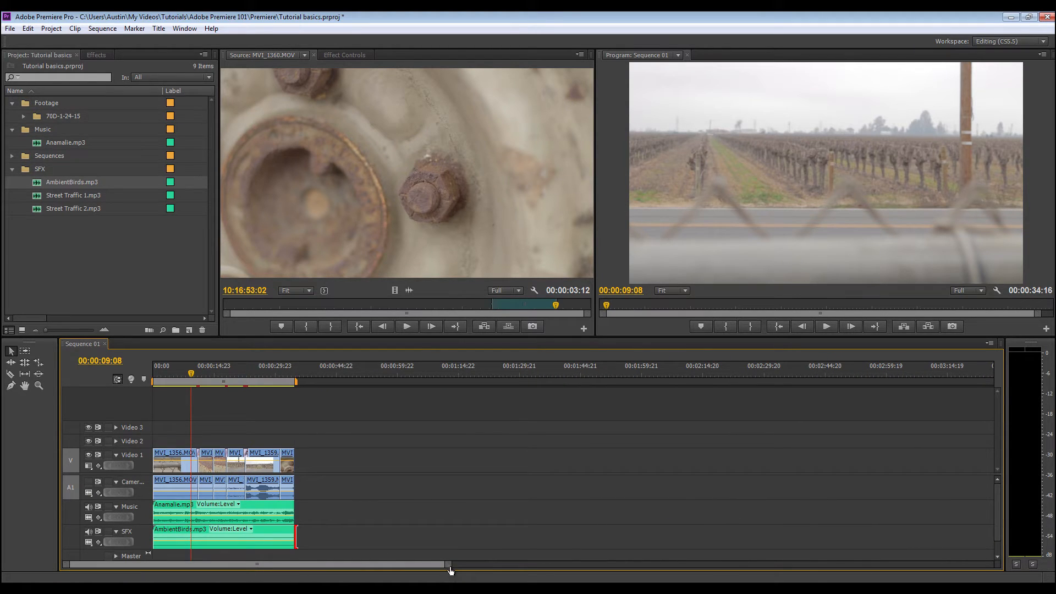
drag(449, 565, 328, 566)
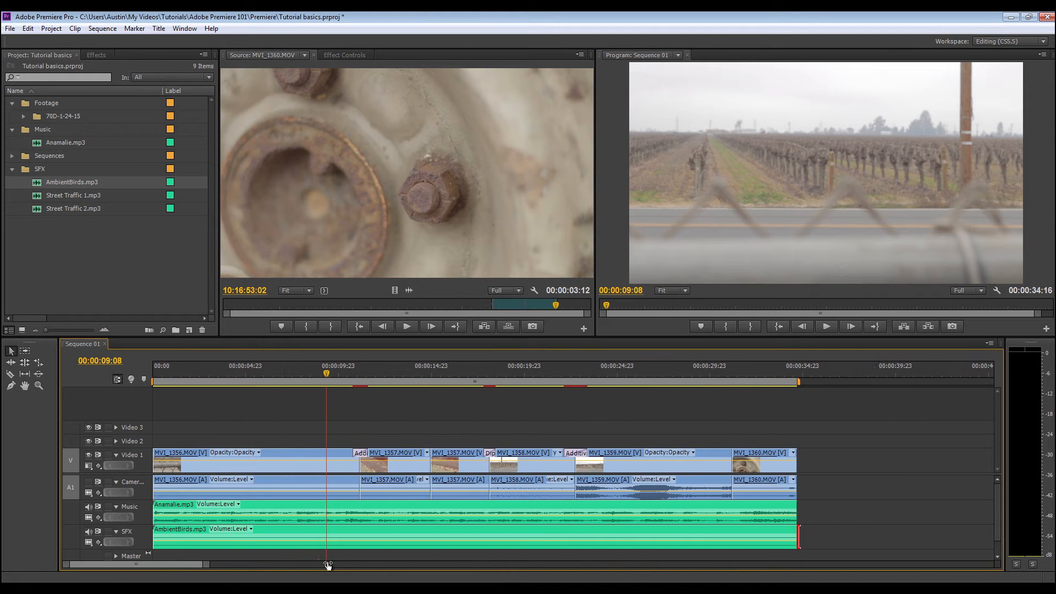
Scrub around the one-second mark of the sequence to listen to the music and ambient birds together.
click(179, 378)
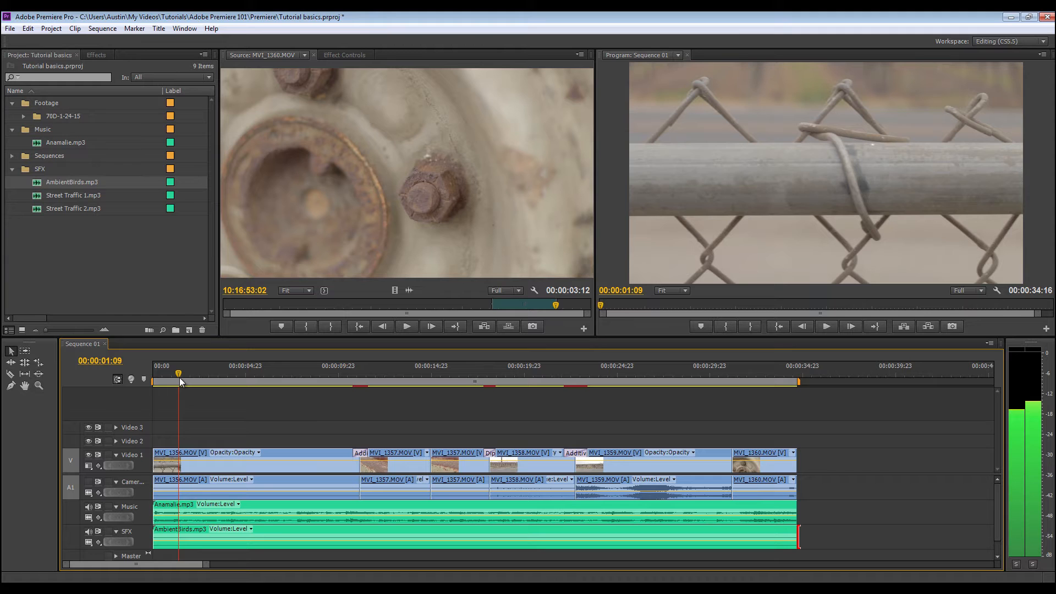
drag(180, 377, 176, 379)
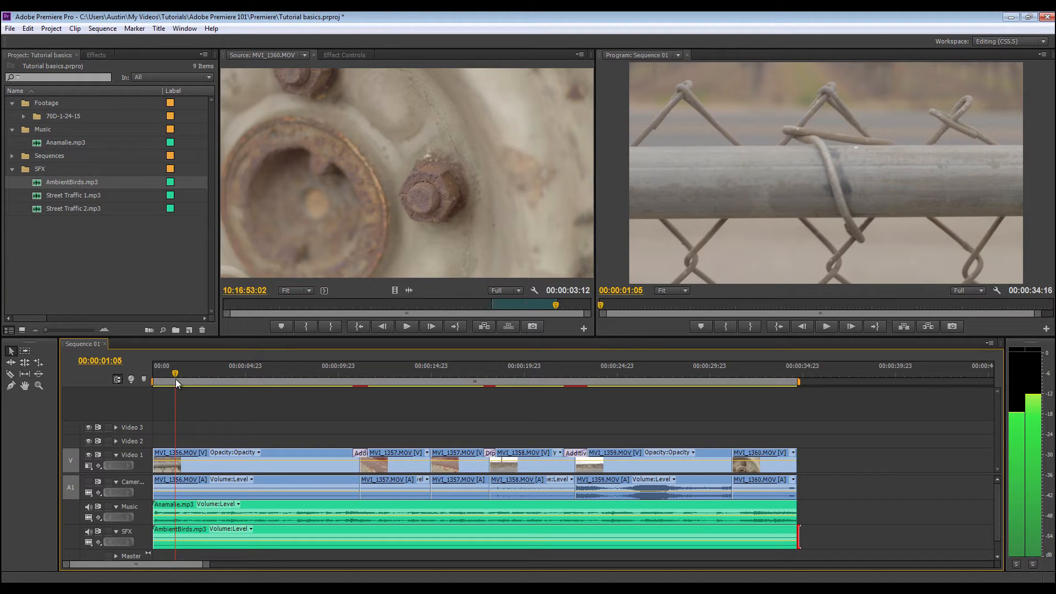
drag(176, 378, 178, 379)
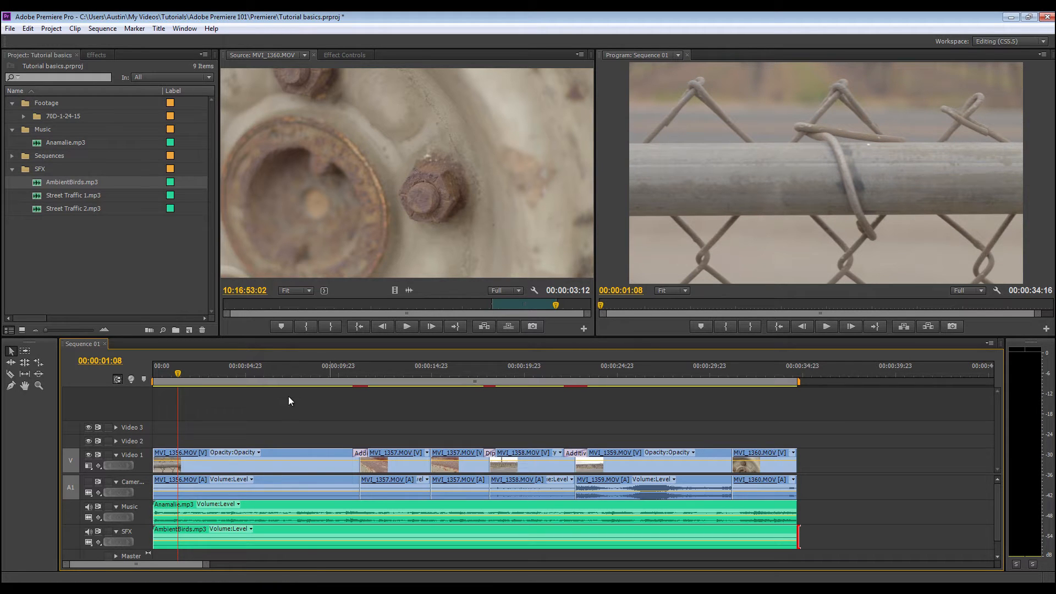
Select the AmbientBirds.mp3 clip on the SFX track and move the playhead to 00:00:07:22.
click(293, 507)
click(334, 537)
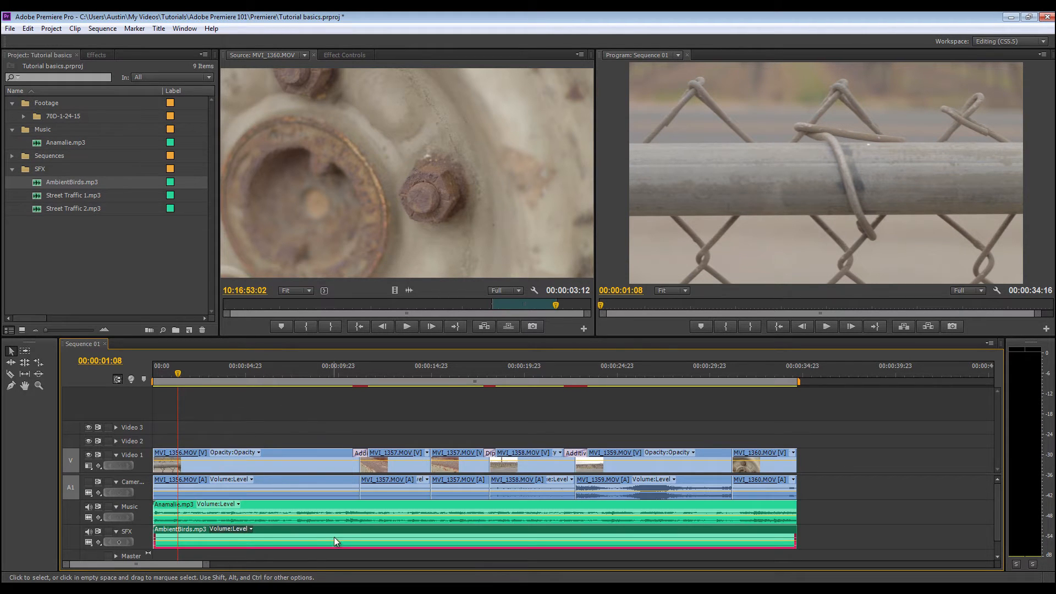
click(300, 377)
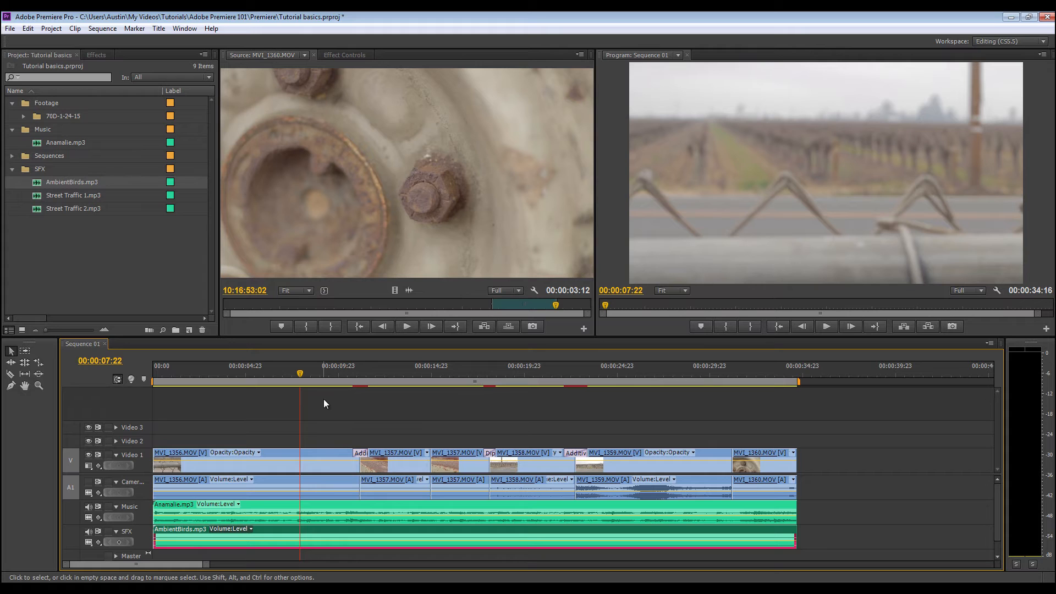
Show the effects library and collapse its Dissolve and Video Transitions folders.
click(96, 55)
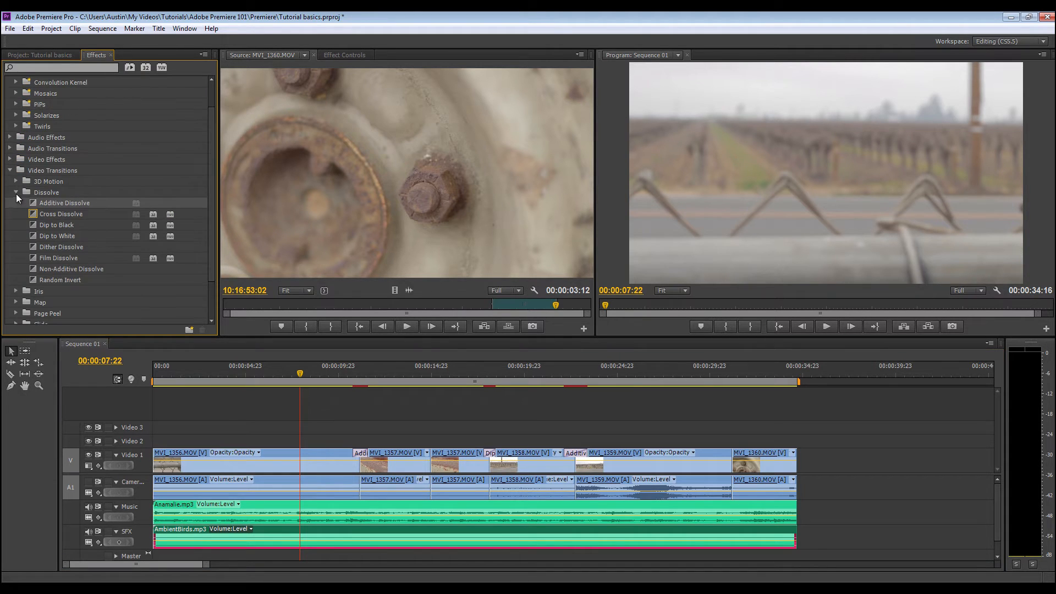
click(15, 192)
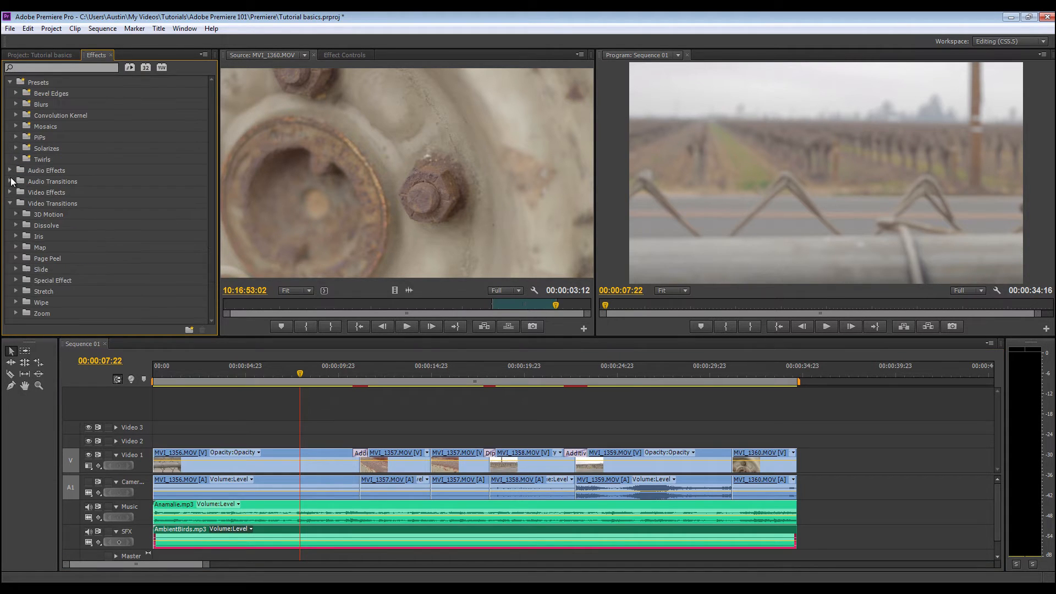
click(10, 203)
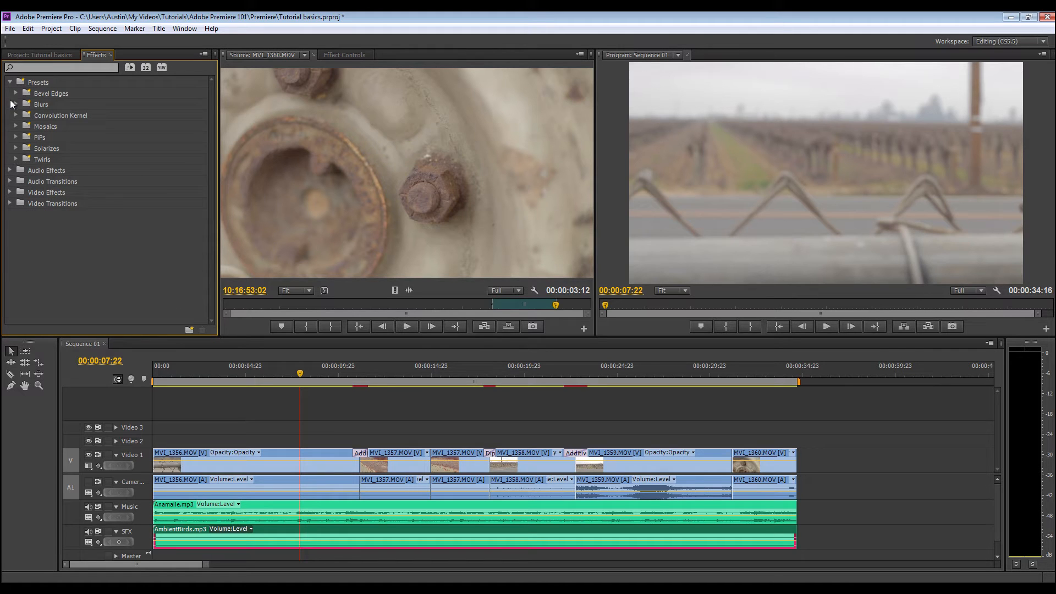
Apply the Fast Color Corrector from the Color Correction video effects to the first clip, MVI_1356.MOV.
click(10, 192)
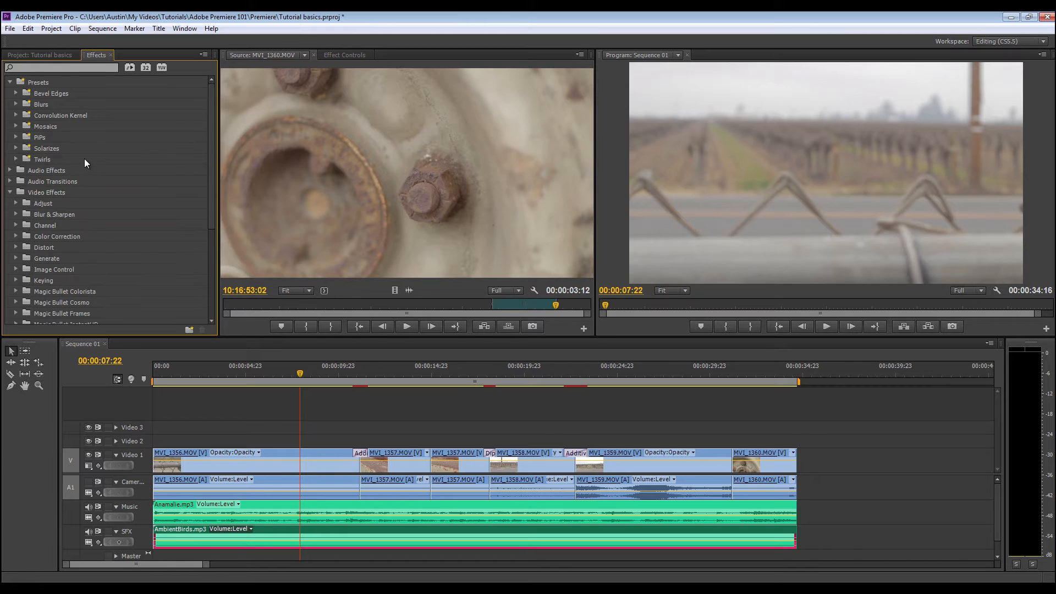
scroll(84, 158, down, 3)
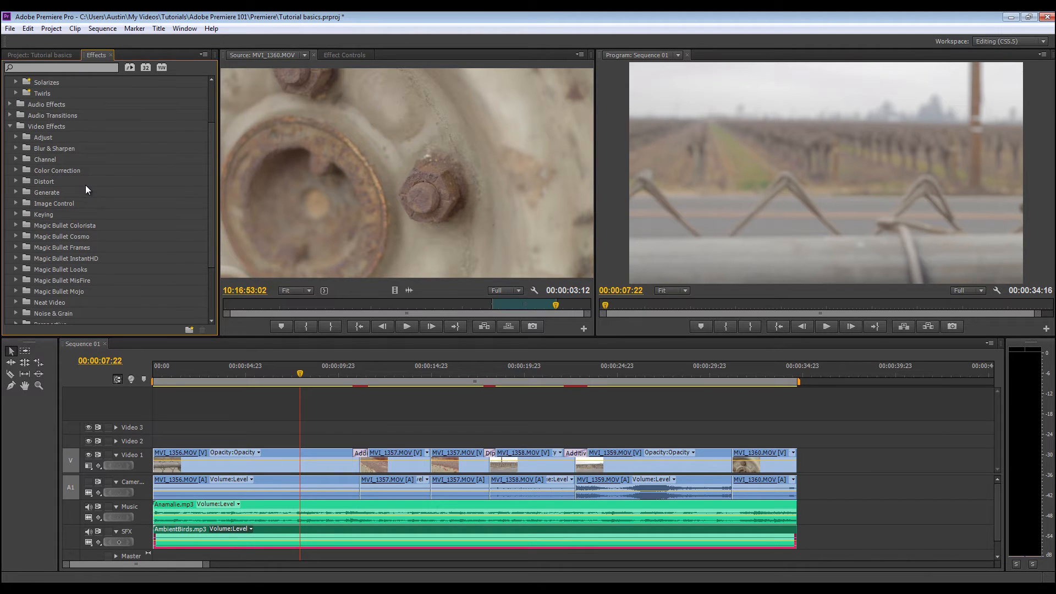
scroll(85, 185, up, 1)
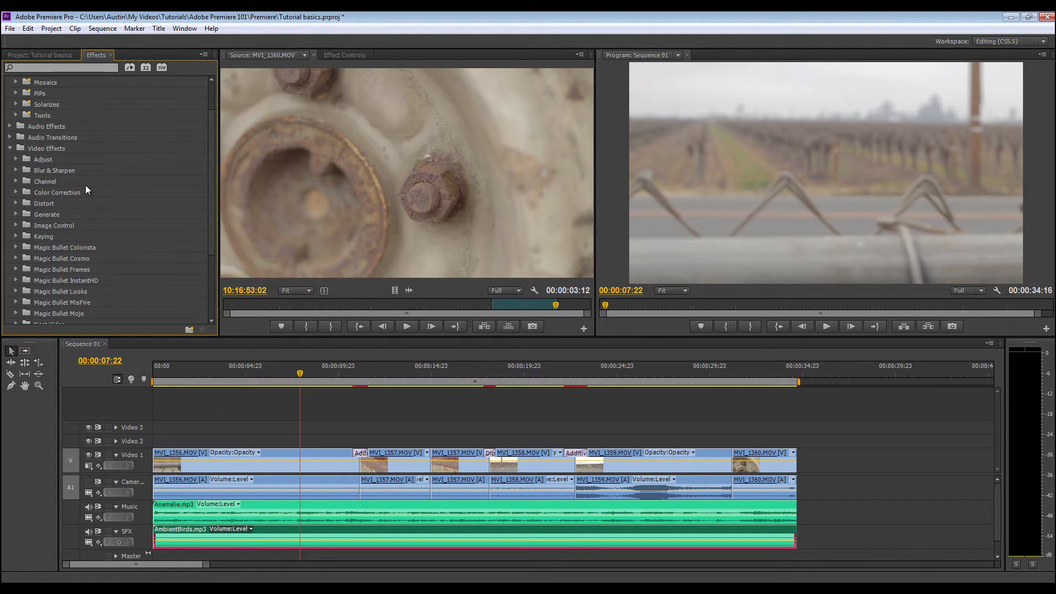
click(16, 192)
scroll(124, 217, down, 2)
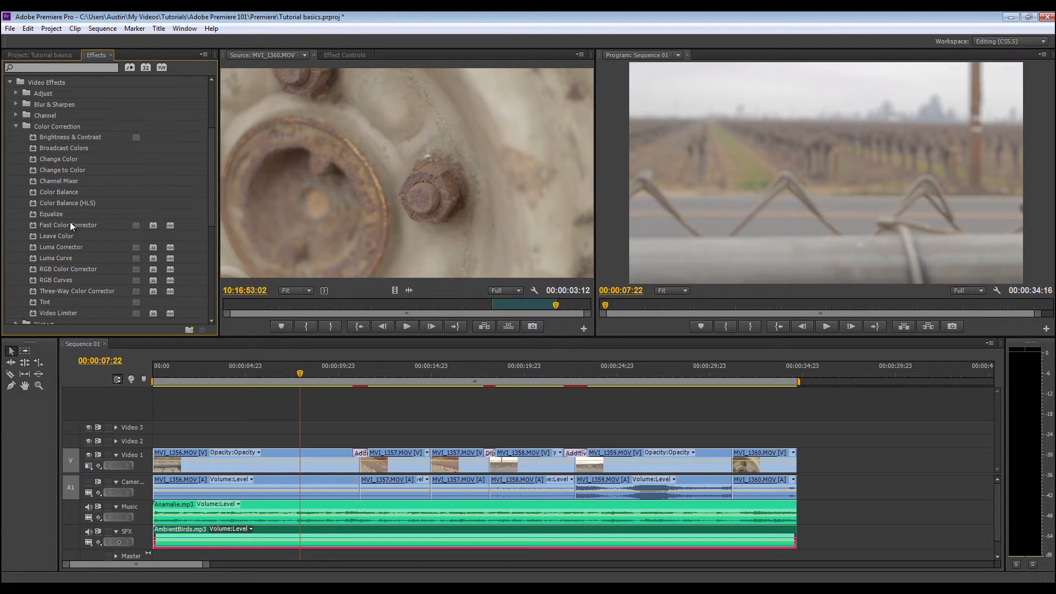
drag(32, 225, 260, 457)
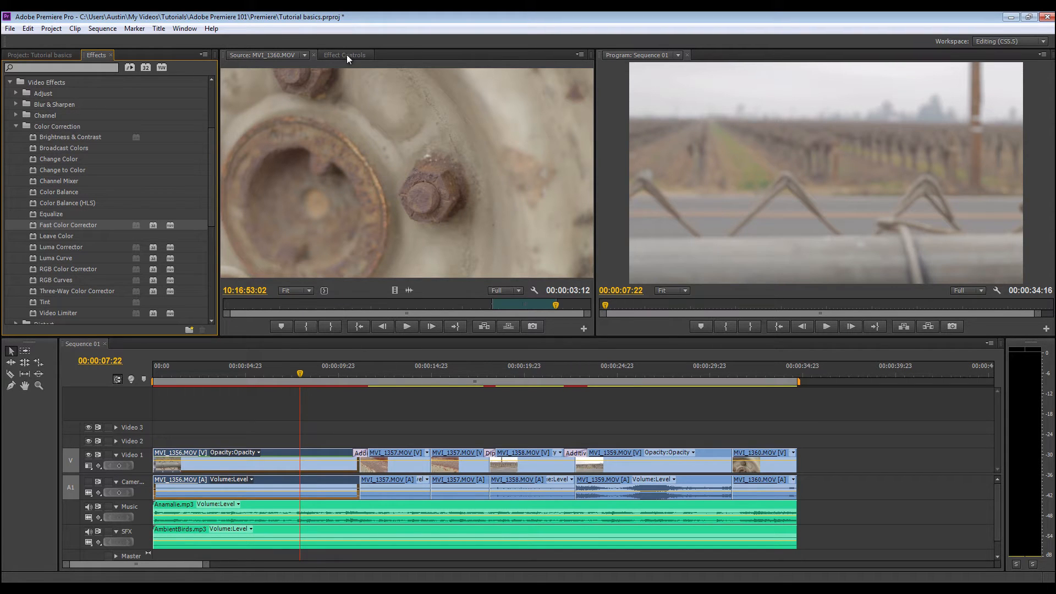
Select the first clip, show its applied effect settings and expand its Motion properties.
click(284, 421)
click(290, 455)
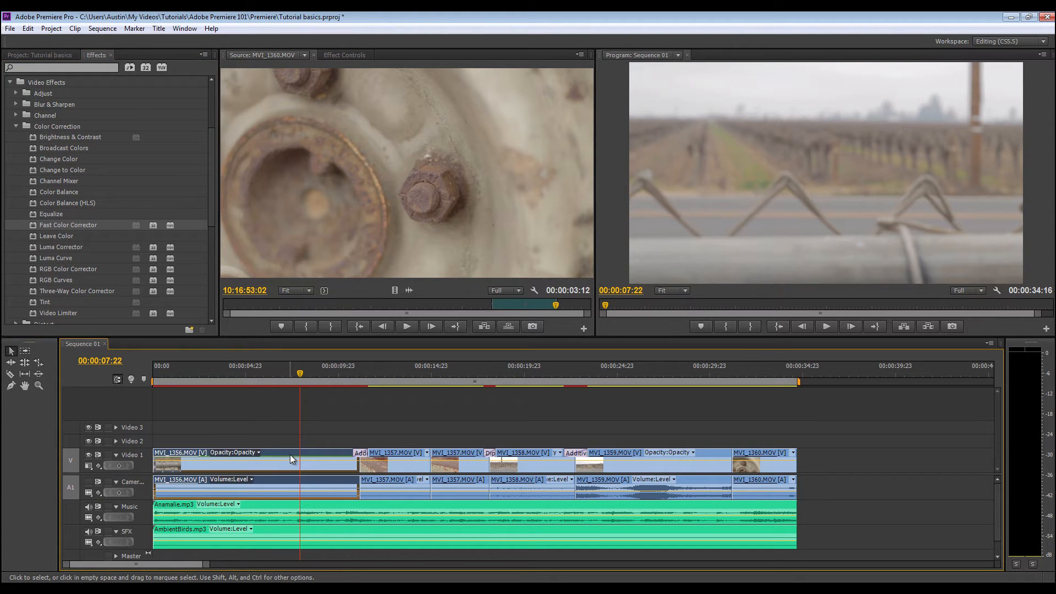
click(346, 55)
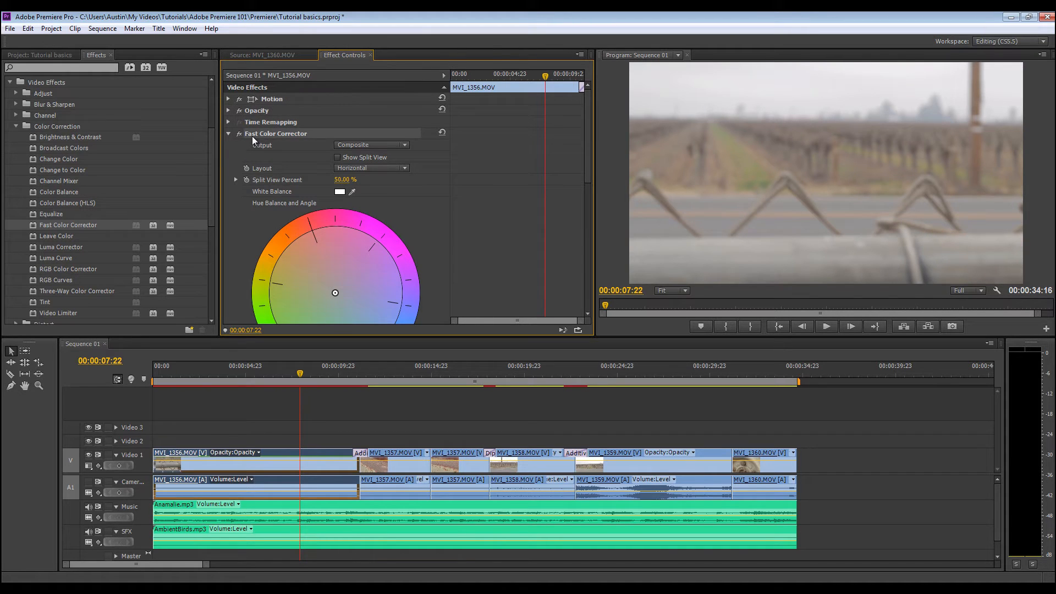
click(228, 98)
Try shifting the clip's horizontal position and reducing its scale to about 62, undoing each change.
mouse_move(336, 111)
mouse_down()
mouse_move(319, 108)
mouse_move(593, 121)
mouse_move(286, 109)
mouse_move(326, 110)
mouse_up()
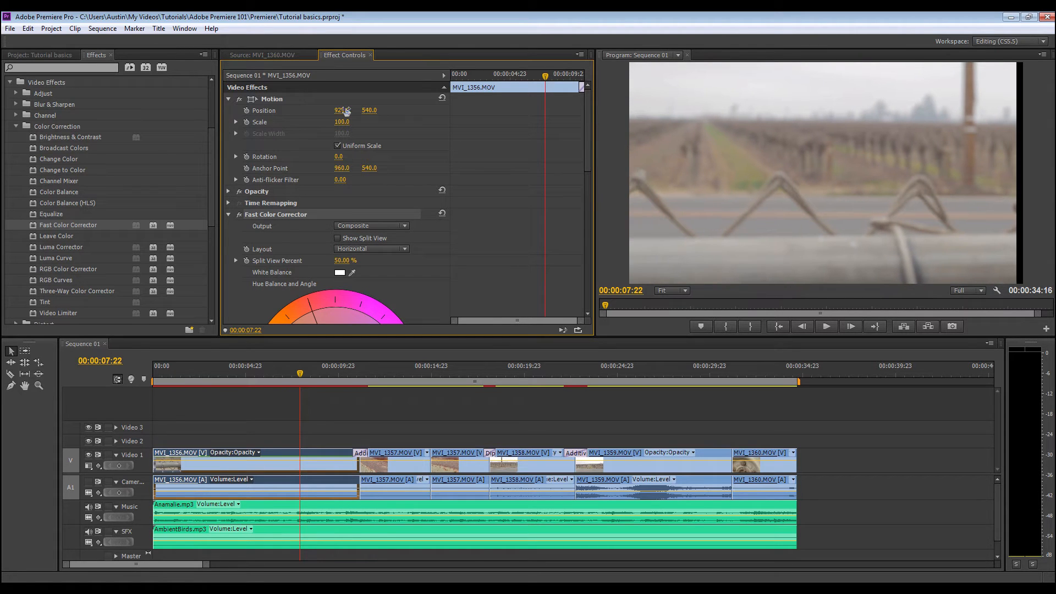
key(ctrl+z)
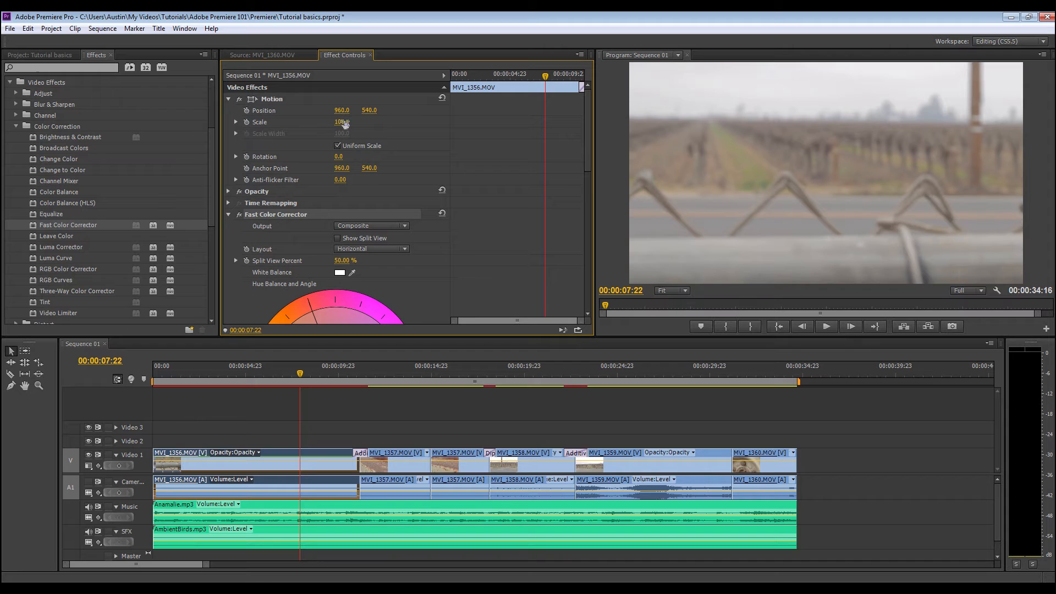
mouse_move(342, 121)
mouse_down()
mouse_move(294, 128)
mouse_move(322, 123)
mouse_up()
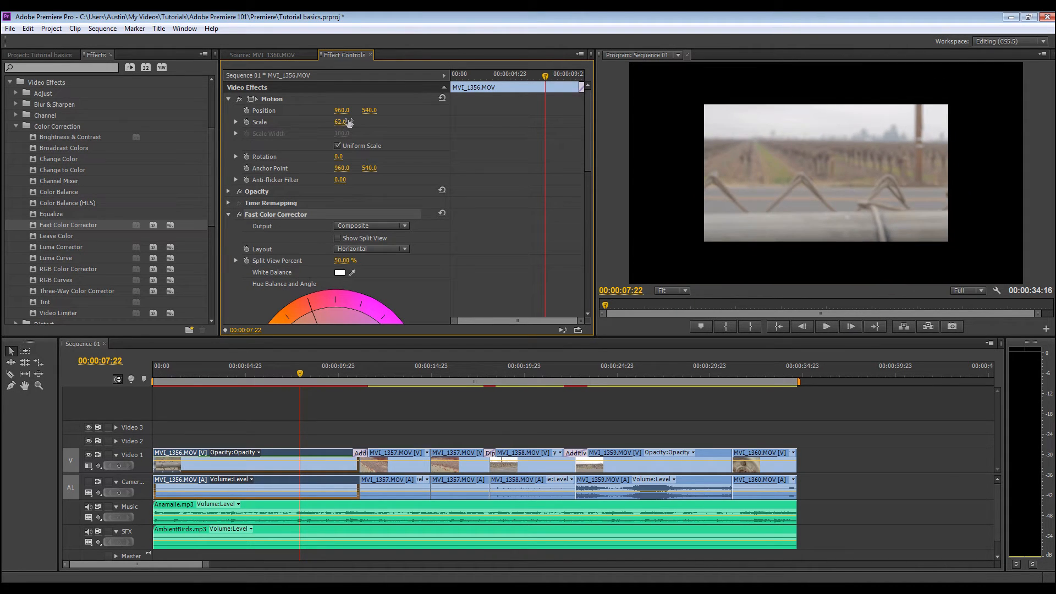
key(ctrl+z)
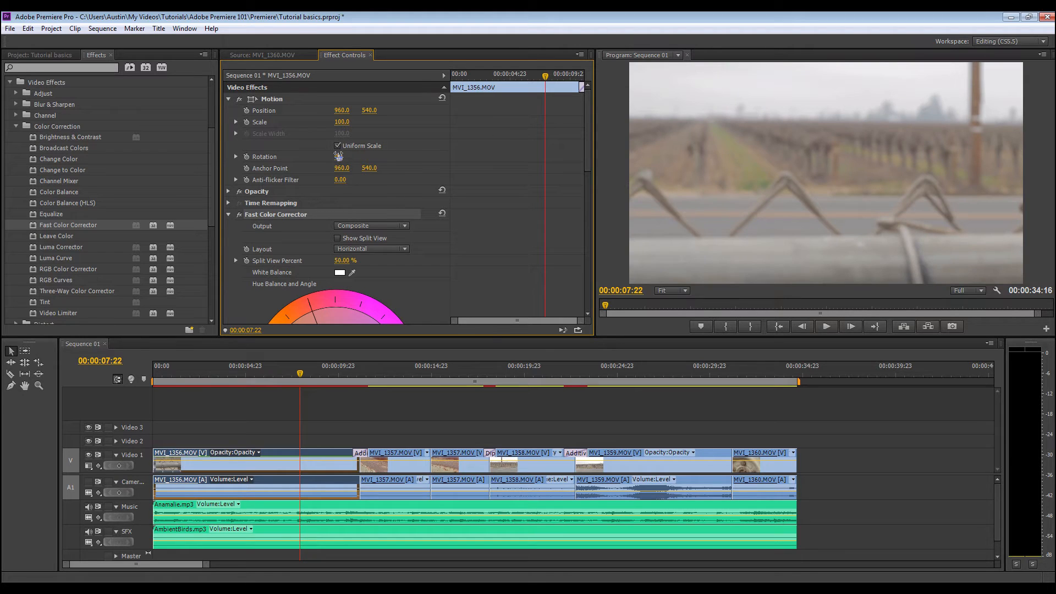
Try a rotation of about 86° and a horizontal anchor point of 1196 on the clip, and undo the changes.
drag(338, 157, 473, 160)
key(ctrl+z)
drag(342, 158, 381, 155)
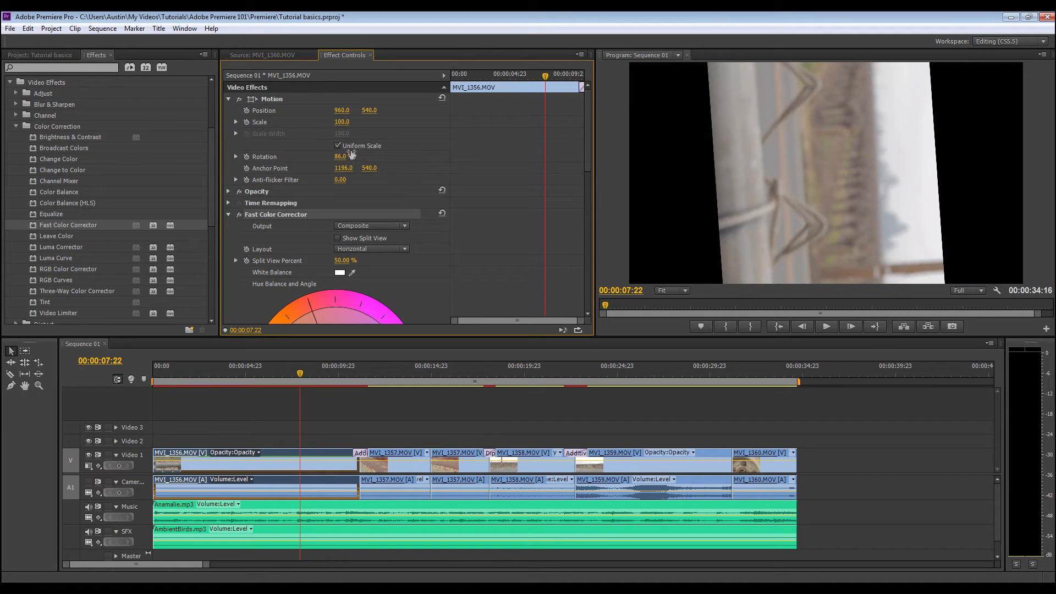
key(ctrl+z)
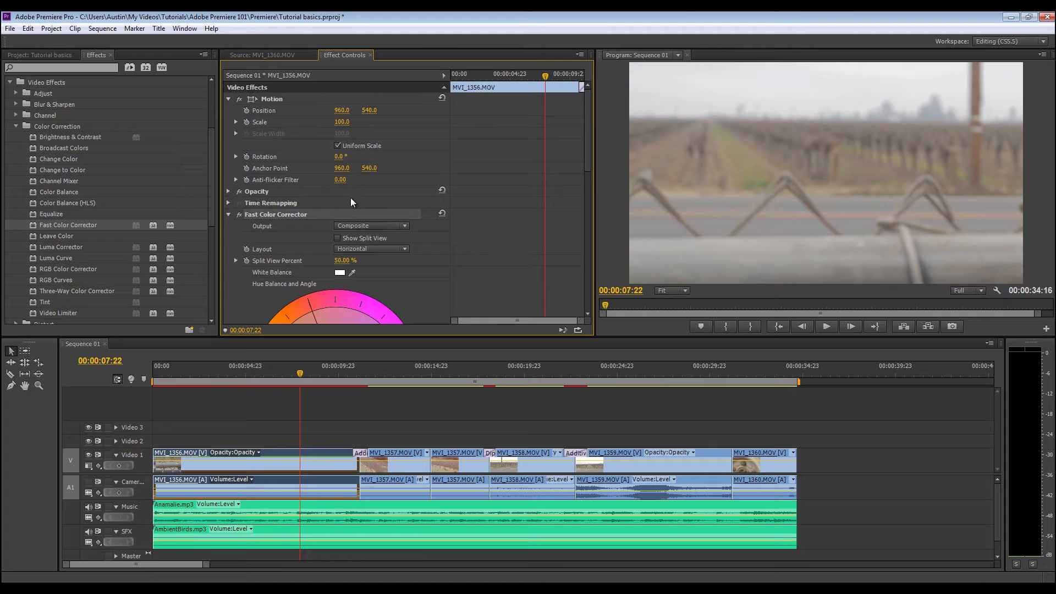
Try an Anti-flicker Filter value of 1.00 on the clip and return it to 0.00.
scroll(357, 193, down, 1)
mouse_move(340, 158)
mouse_down()
mouse_move(391, 159)
mouse_move(348, 159)
mouse_up()
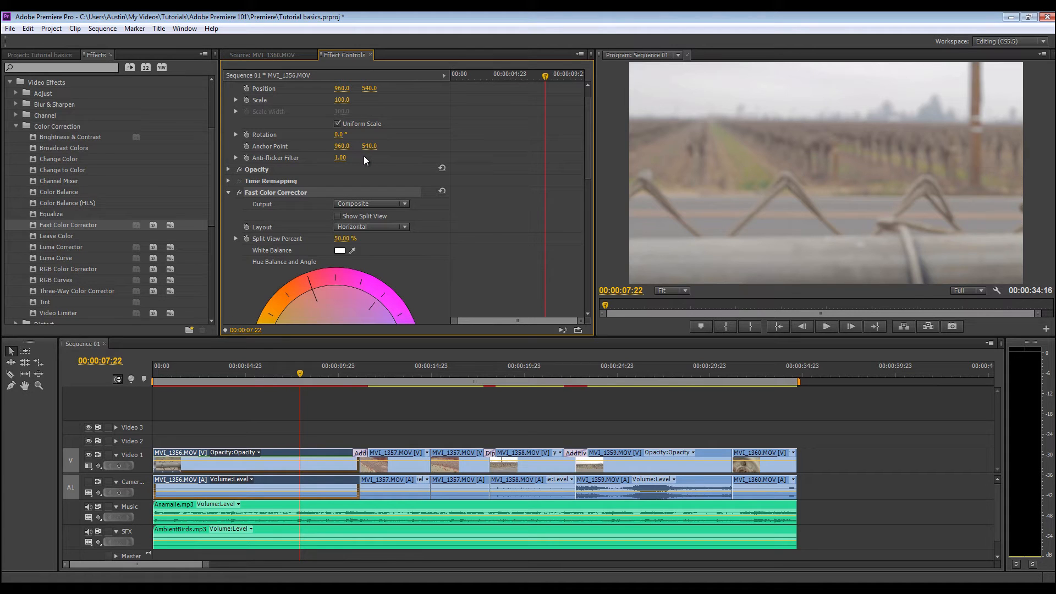
drag(346, 159, 309, 160)
scroll(286, 140, up, 1)
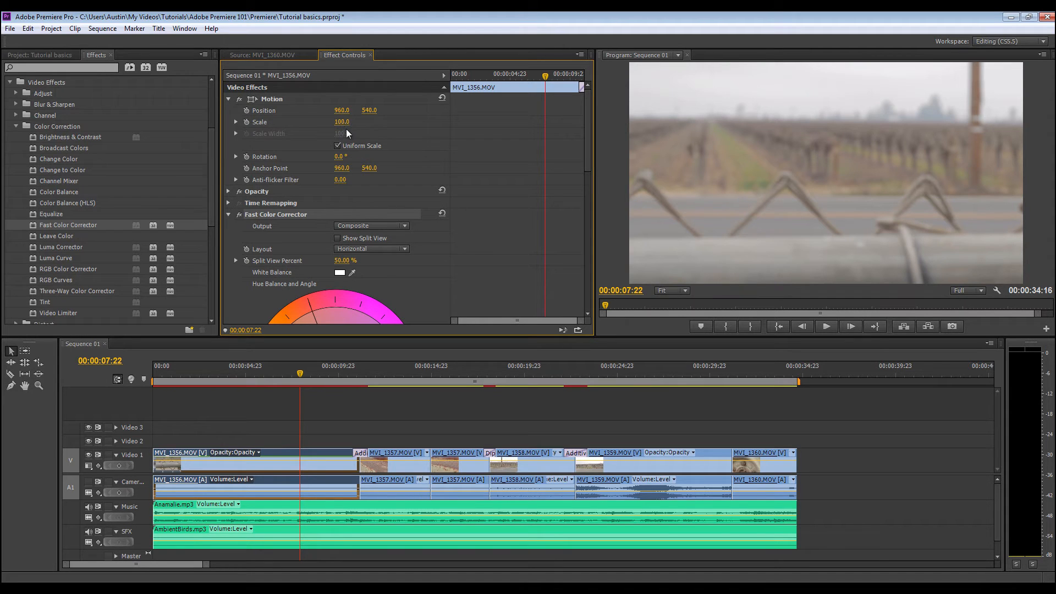
Enable Scale keyframing for MVI_1356.MOV at the start of the sequence and set the scale there to 50.
click(185, 375)
drag(185, 375, 153, 375)
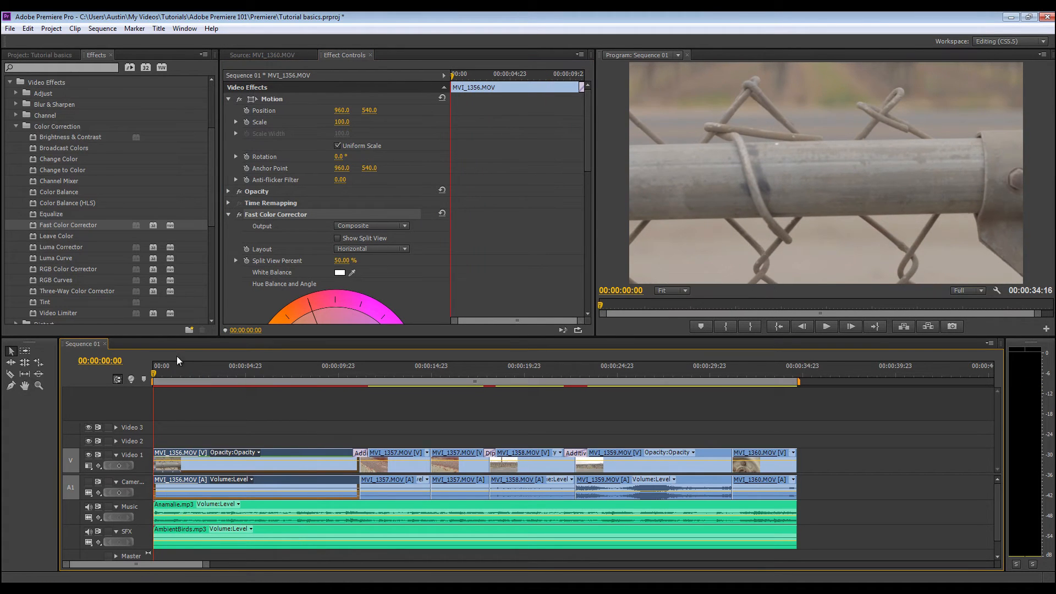
click(247, 122)
drag(341, 122, 308, 129)
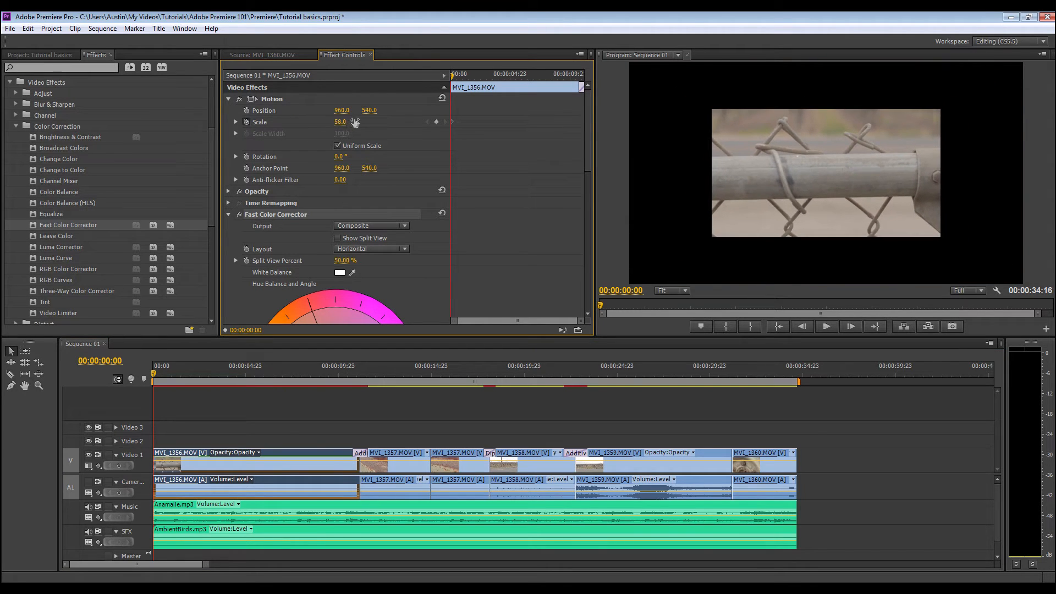
click(343, 122)
text(5)
key(Return)
Add a Scale keyframe of 100 near the end of the first clip at 00:00:10:21.
drag(288, 374, 356, 378)
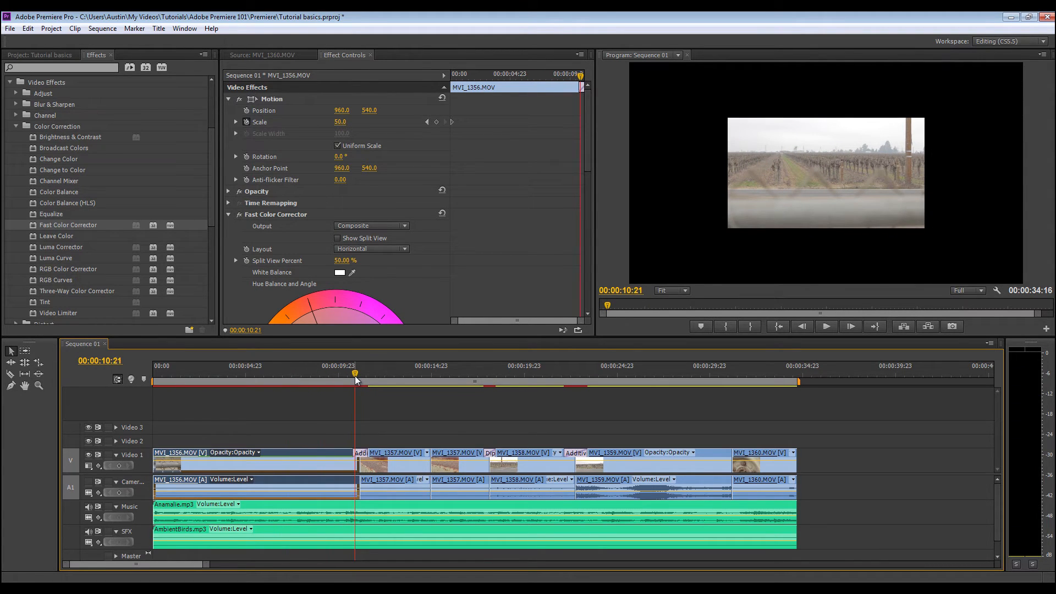
click(355, 380)
click(342, 122)
text(100)
key(Return)
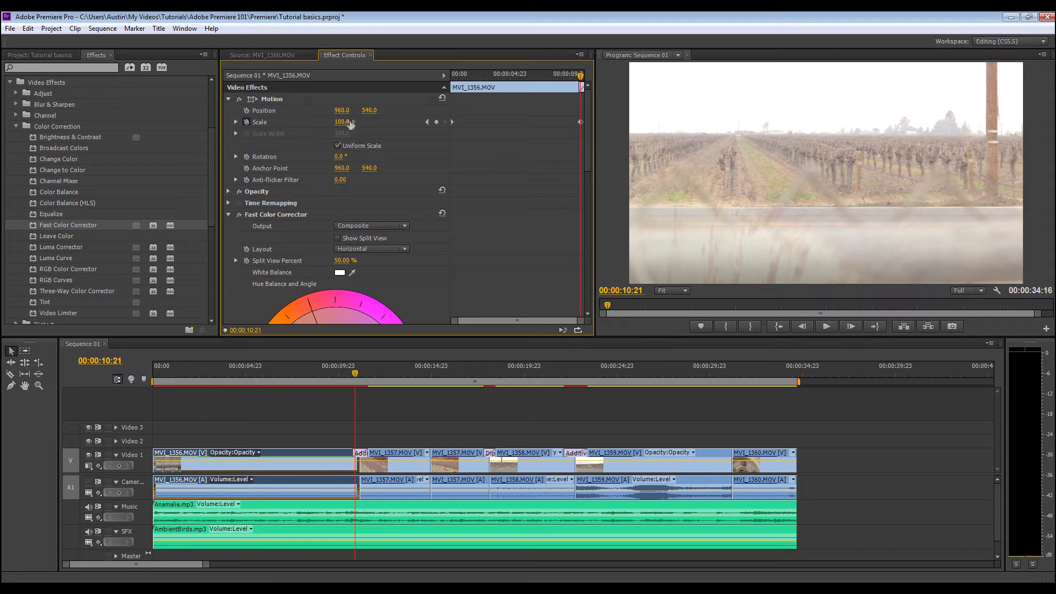
Play the sequence from the start and scrub around the eight-second mark to review the scale animation.
click(146, 377)
key(space)
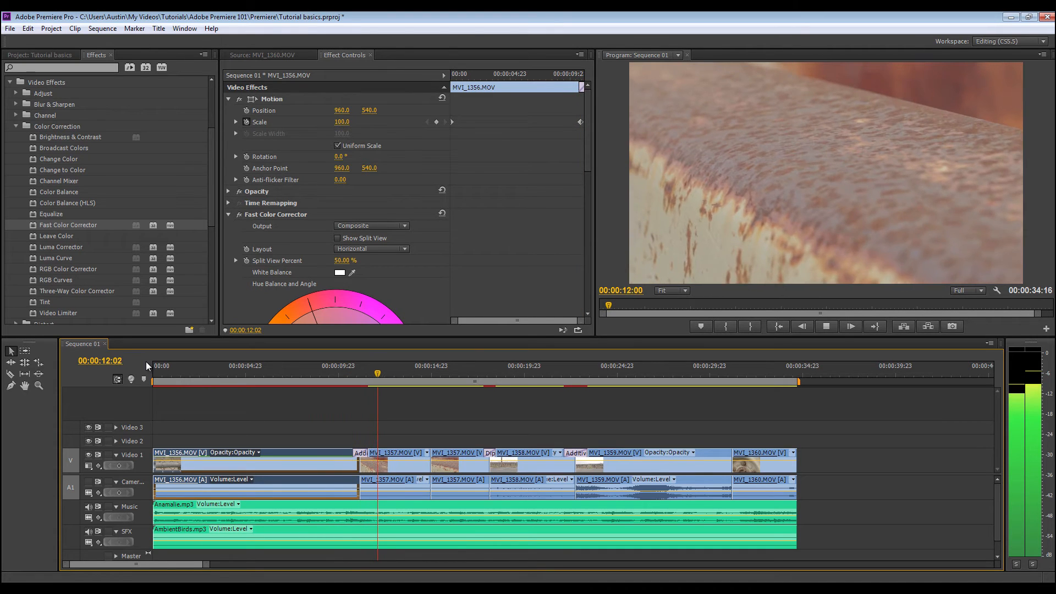
key(space)
click(310, 374)
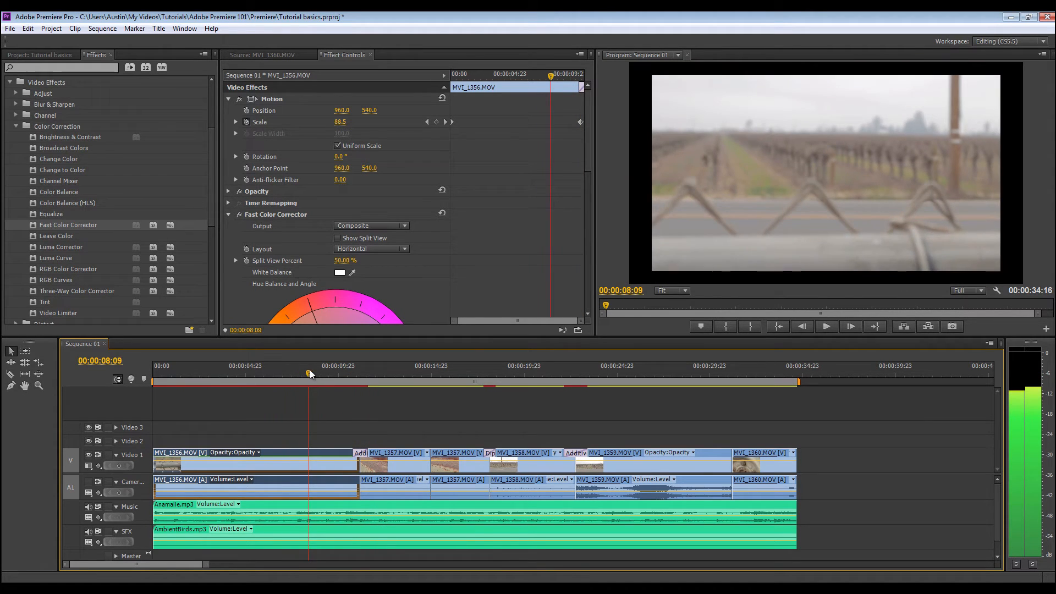
drag(309, 374, 318, 373)
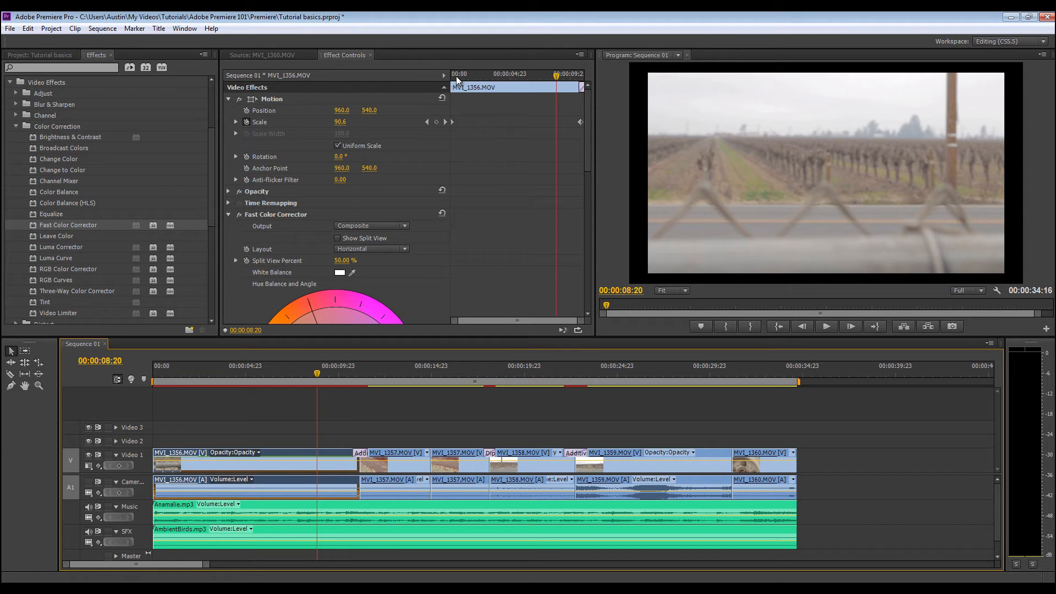
Add a Scale keyframe of about 43 at 00:00:04:10 and preview the animation around 00:00:08:01.
click(504, 75)
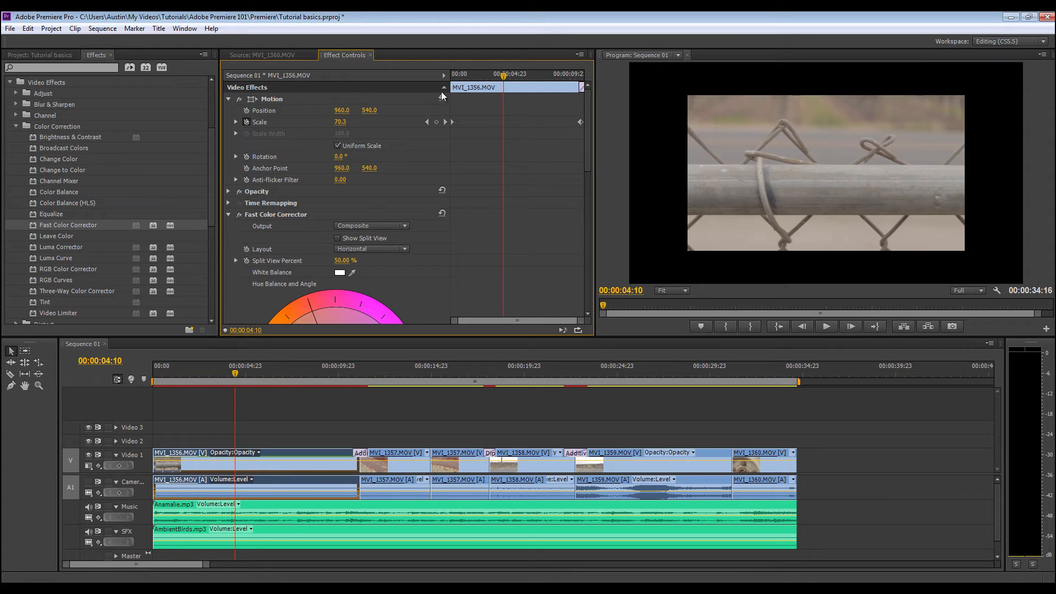
drag(342, 127, 317, 132)
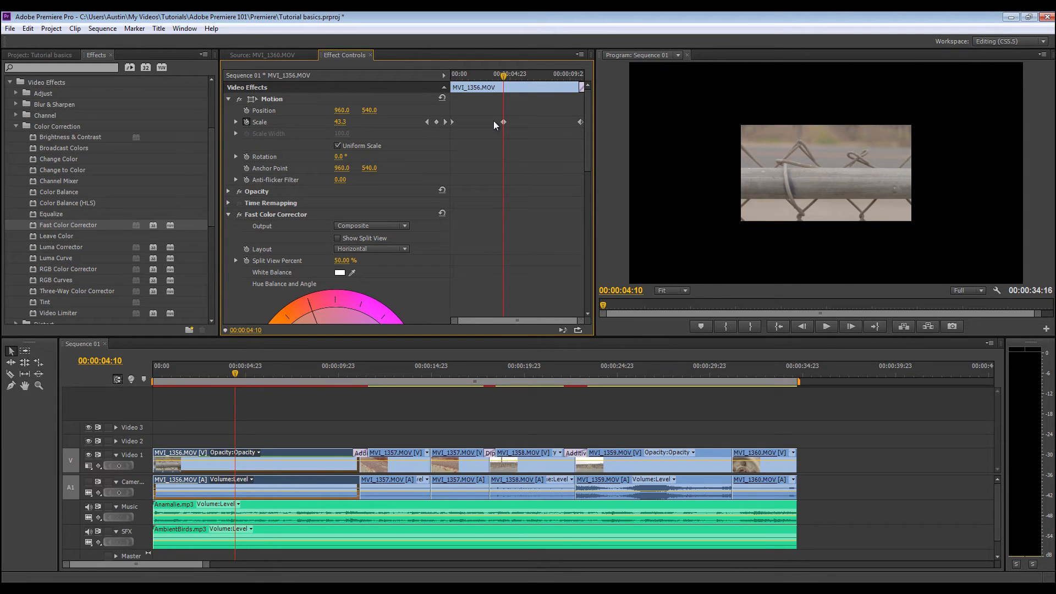
drag(493, 120, 520, 136)
key(Down)
mouse_move(300, 372)
mouse_down()
mouse_move(281, 371)
mouse_move(302, 371)
mouse_up()
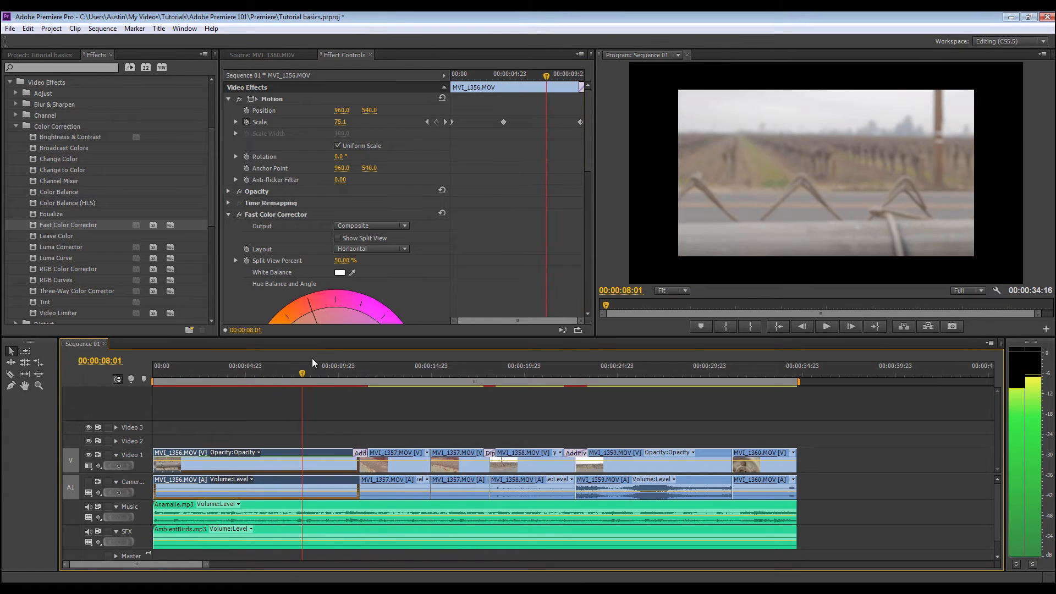
Turn off Scale keyframing, deleting the clip's existing keyframes, and set the scale to 100.
click(247, 121)
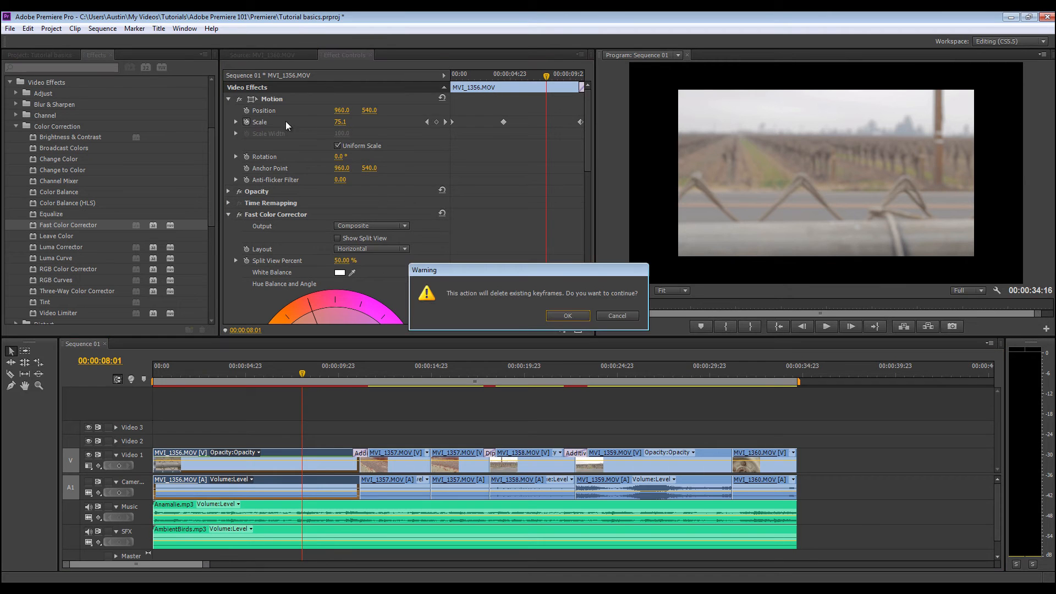
click(567, 316)
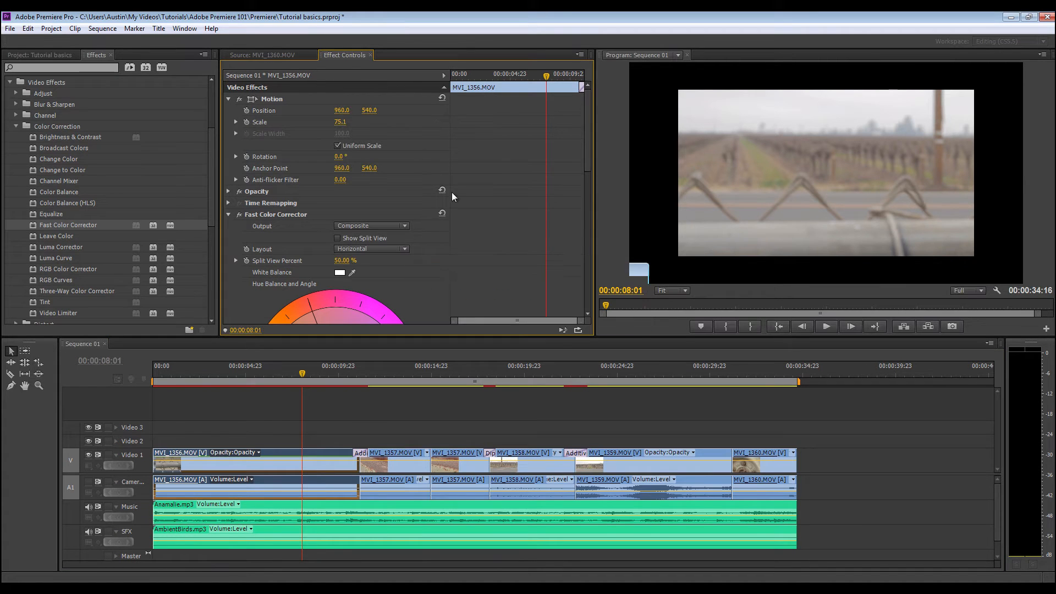
click(340, 123)
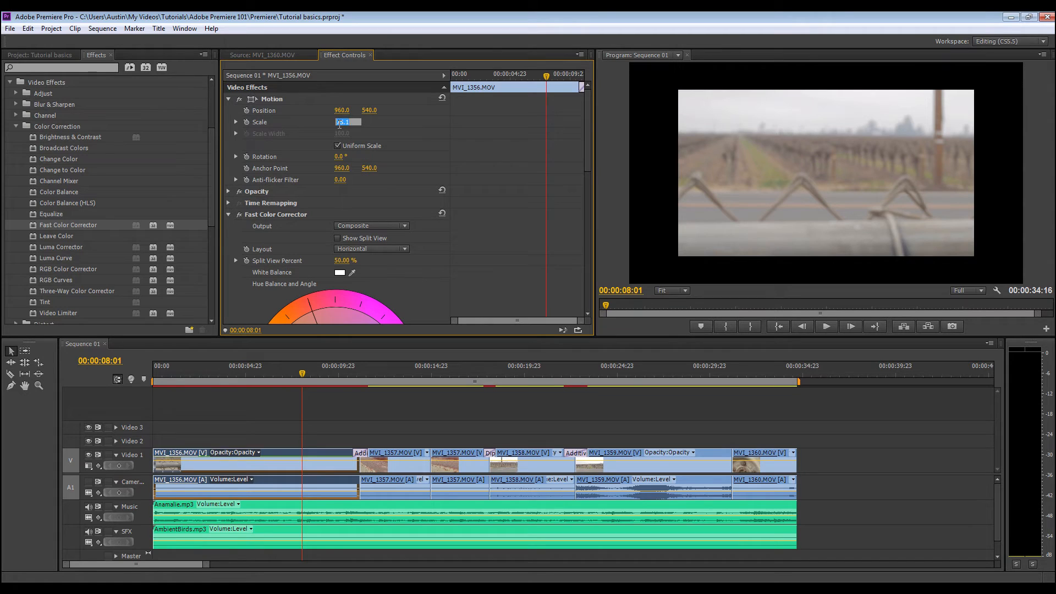
text(100)
key(Return)
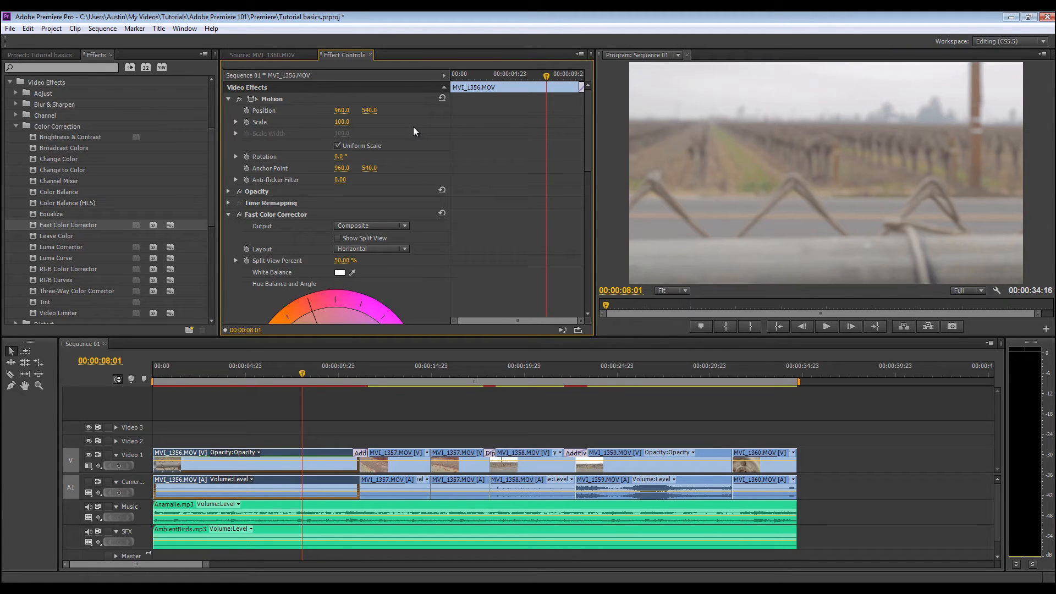
Examine the Fast Color Corrector's settings, from the colour wheel down to the saturation and level controls.
scroll(418, 126, down, 3)
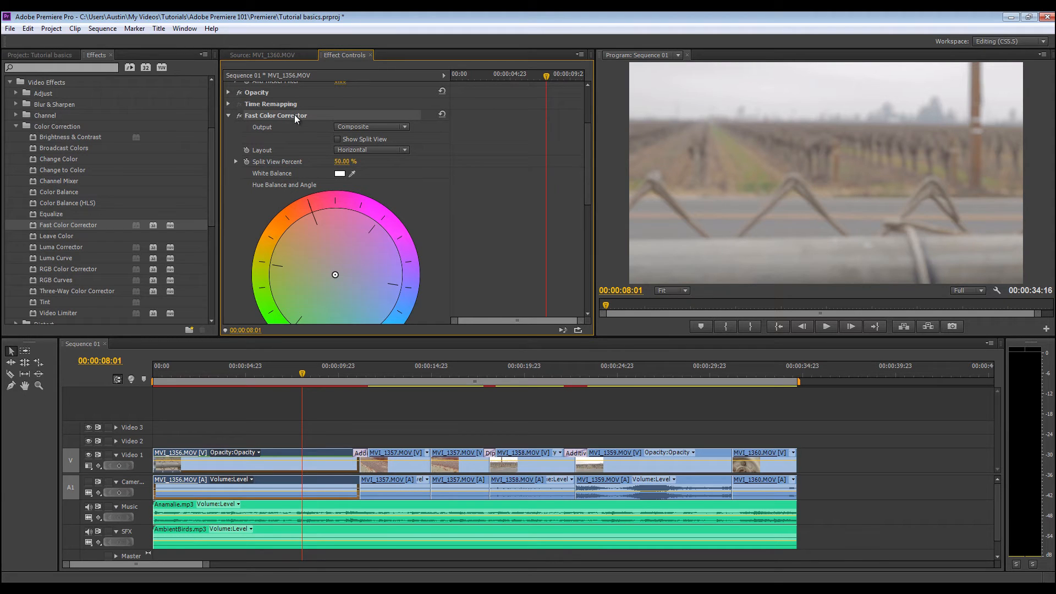
scroll(430, 164, down, 5)
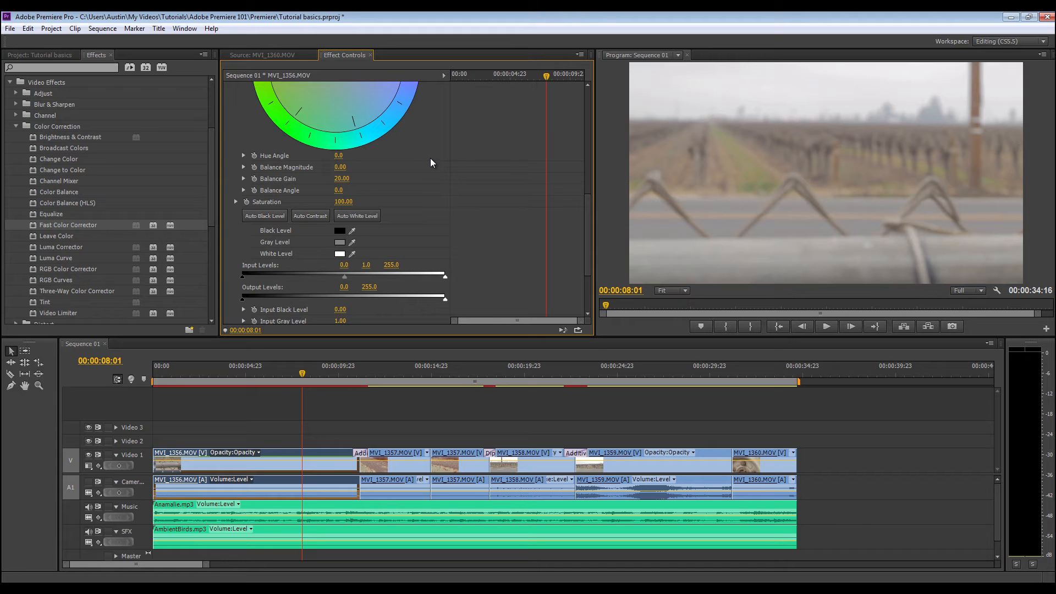
scroll(433, 161, down, 1)
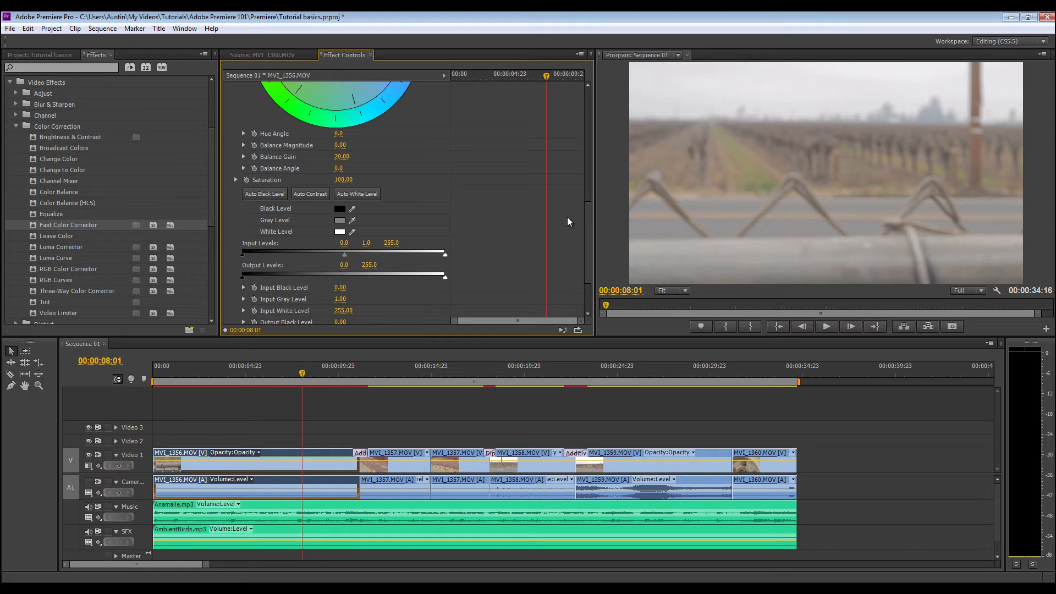
Switch to the Color Correction workspace and display the selected clip's effect controls.
click(743, 117)
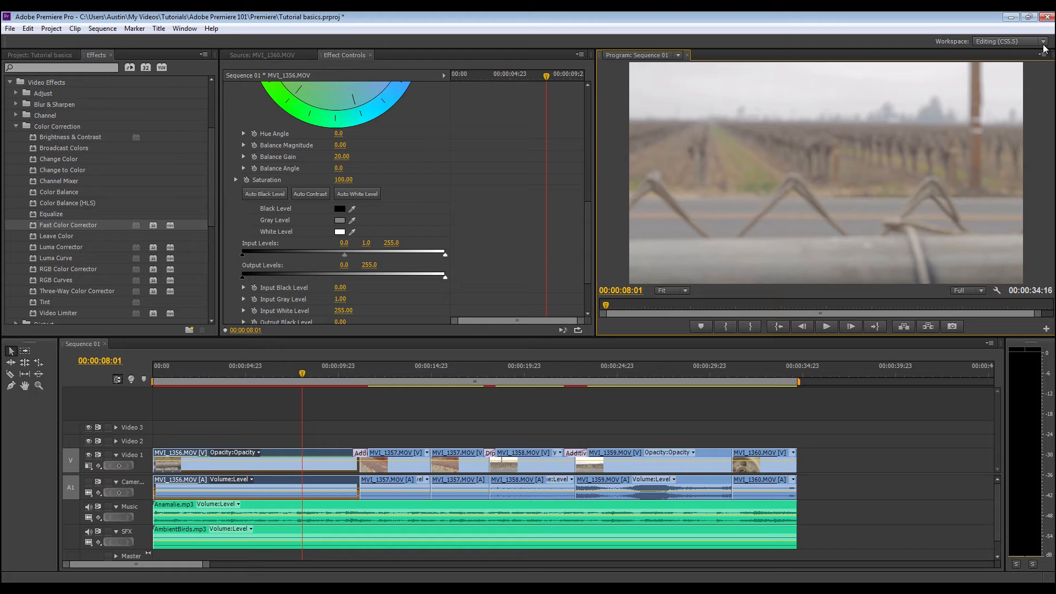
click(1018, 43)
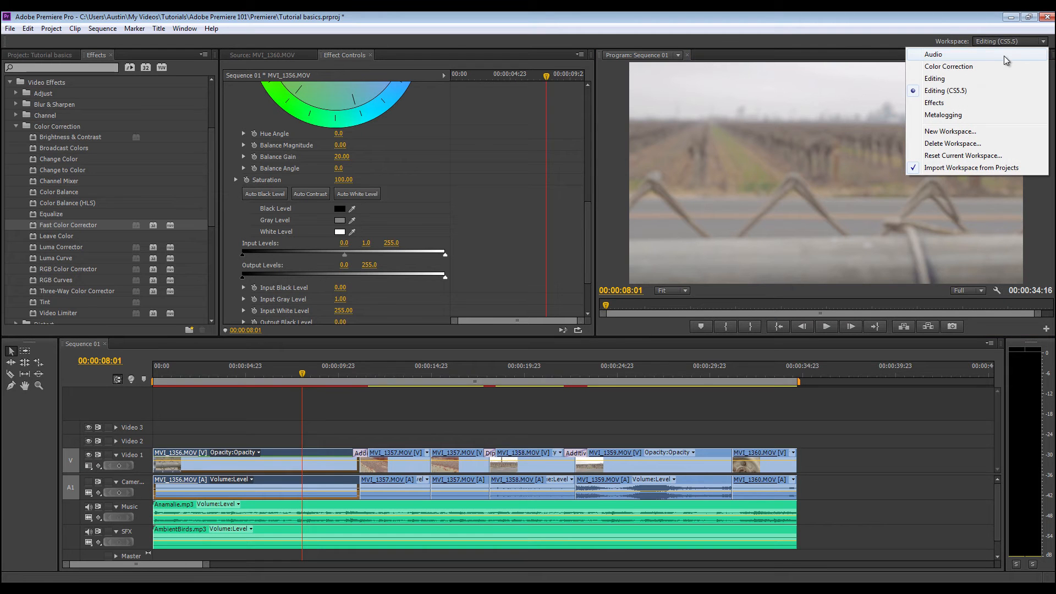
click(985, 68)
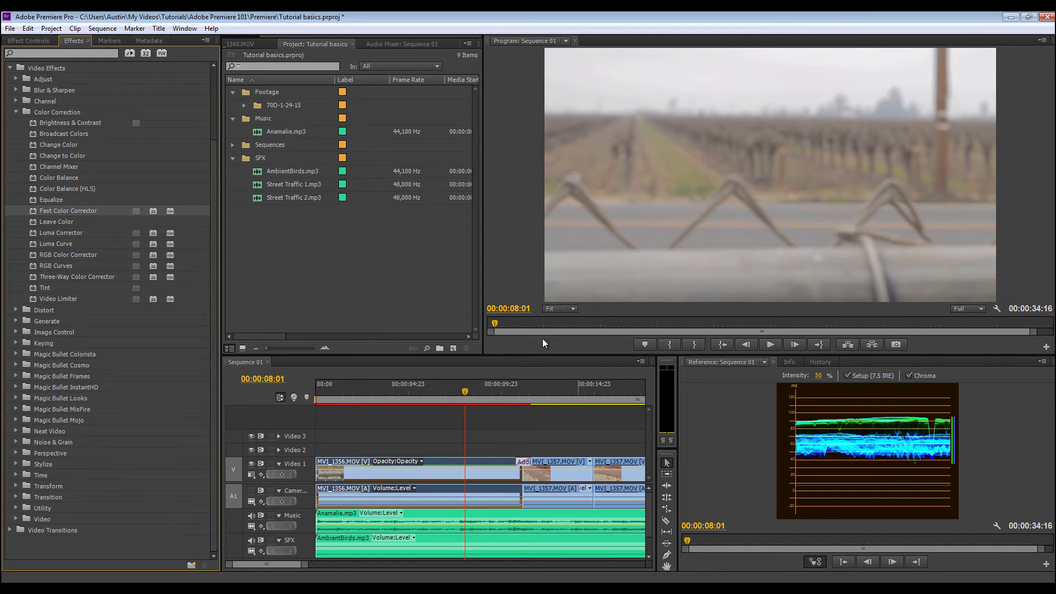
click(44, 41)
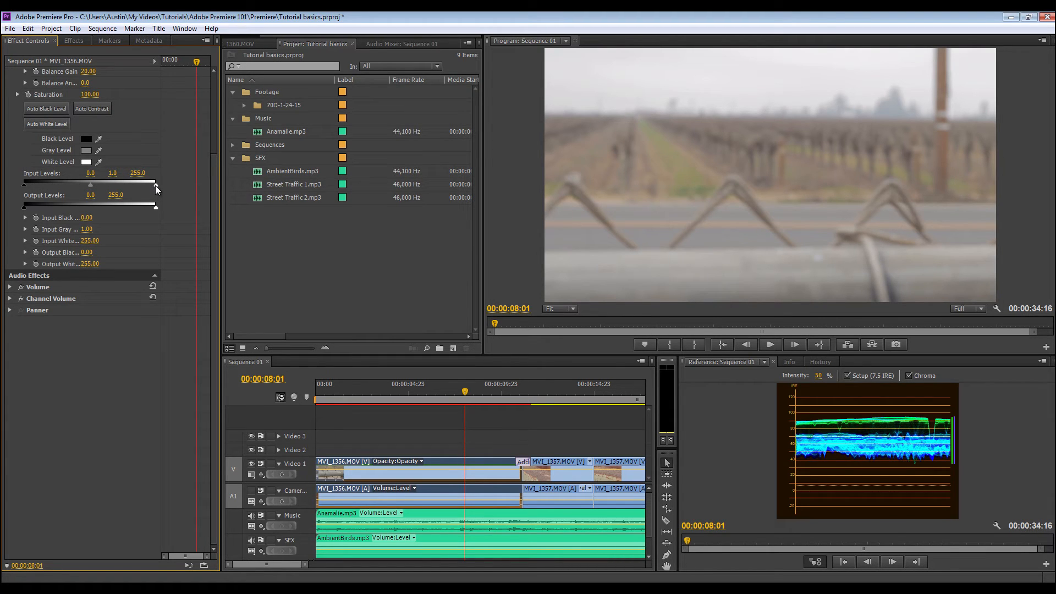
Set the Fast Color Corrector's input levels on MVI_1356.MOV to about 217.8 for white and 85 for black.
drag(156, 186, 137, 190)
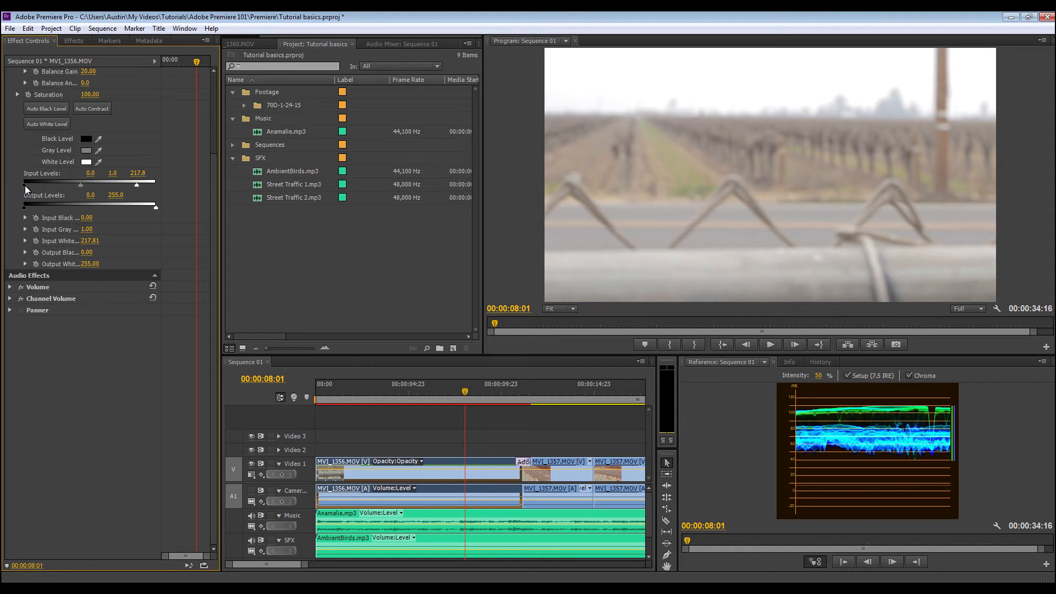
drag(26, 183, 71, 176)
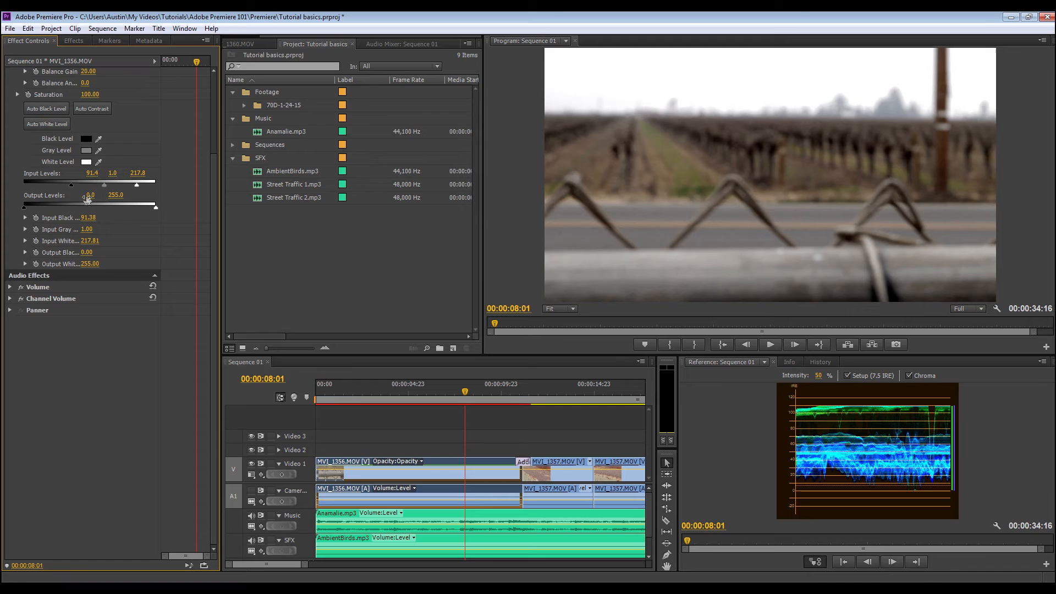
drag(72, 185, 68, 186)
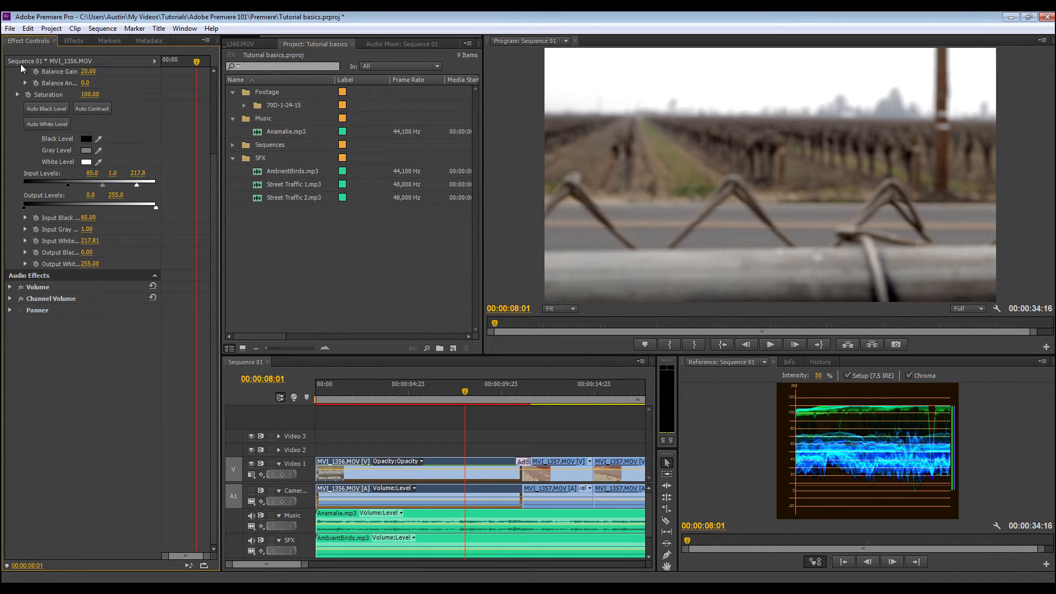
Turn the Fast Color Corrector off and on several times to compare the image before and after correction.
scroll(82, 134, up, 10)
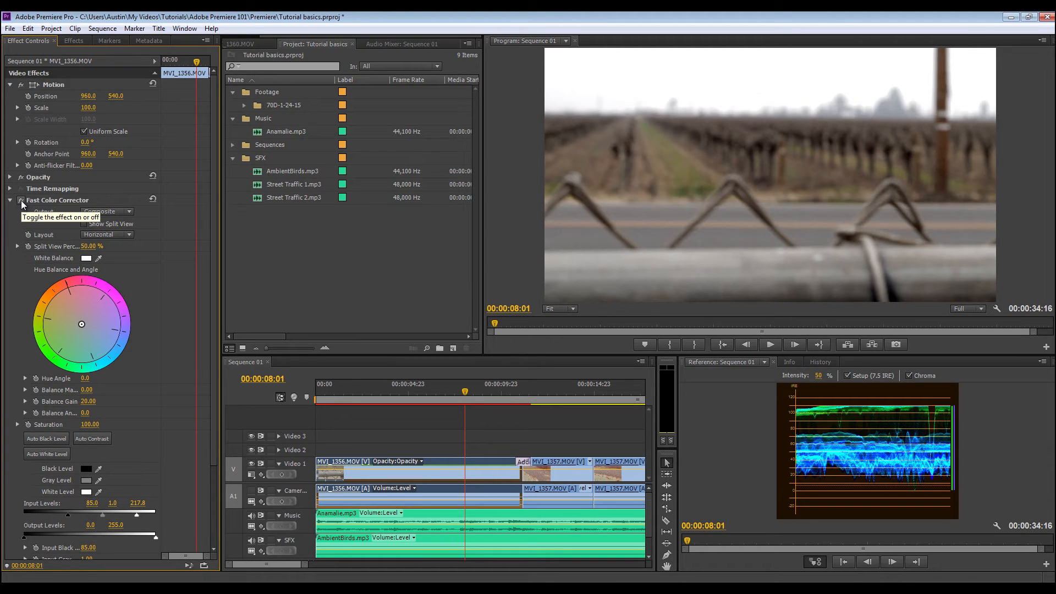
click(22, 202)
click(22, 202)
click(21, 200)
click(21, 201)
click(21, 200)
click(21, 200)
click(21, 200)
click(21, 200)
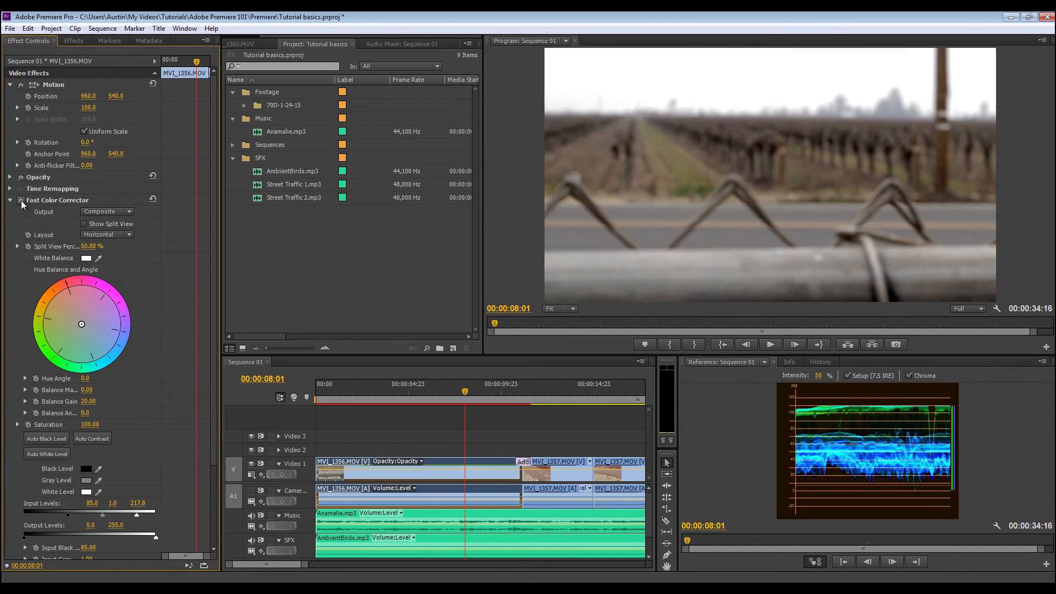
Try lighter and darker midtones in the Fast Color Corrector, finishing with the input gray level at 1.1.
scroll(149, 281, down, 5)
scroll(153, 281, down, 1)
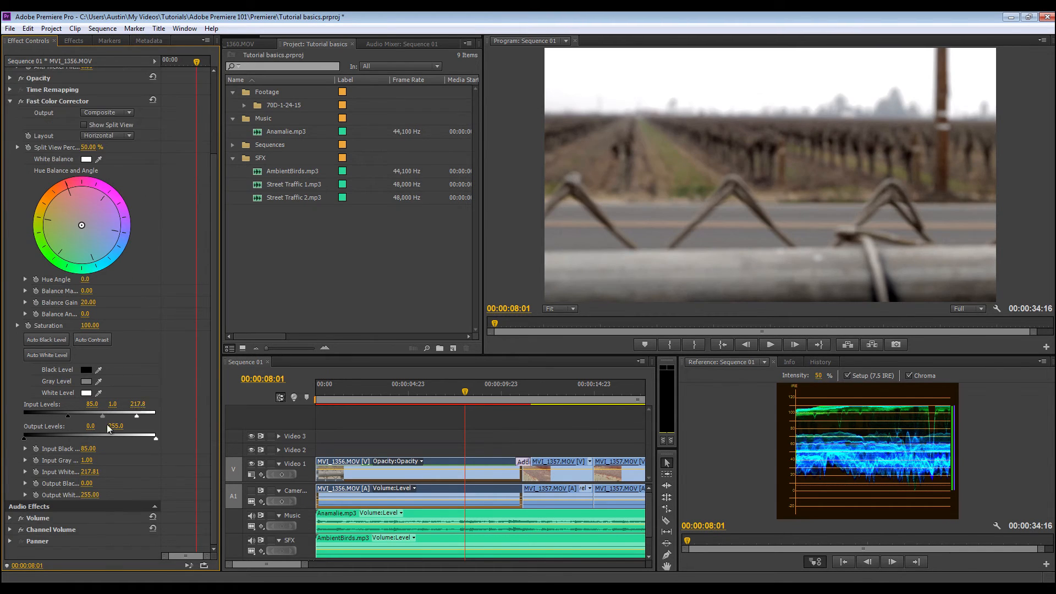
drag(105, 415, 107, 415)
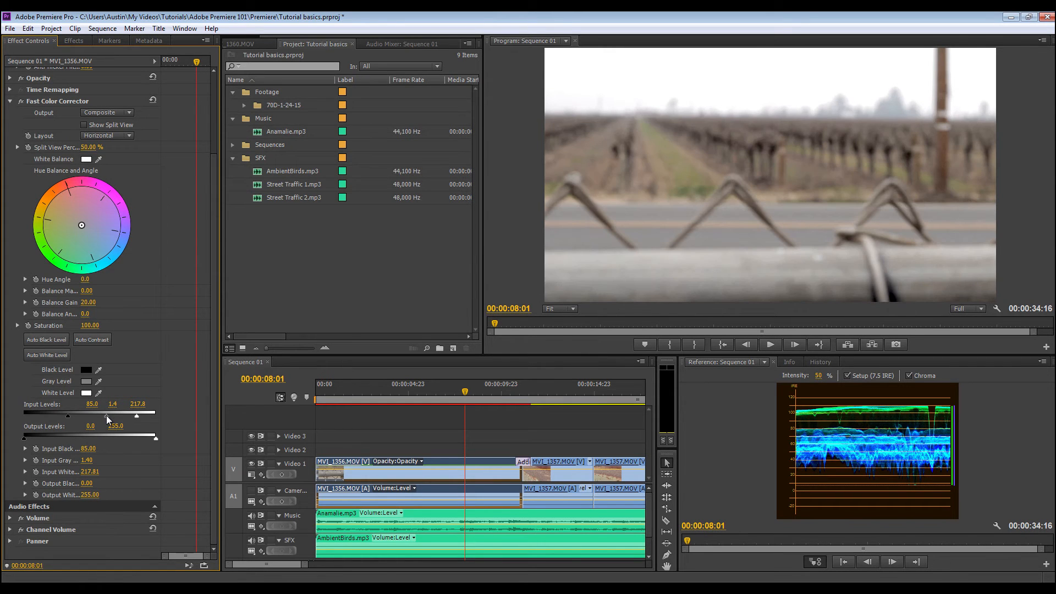
drag(105, 415, 97, 415)
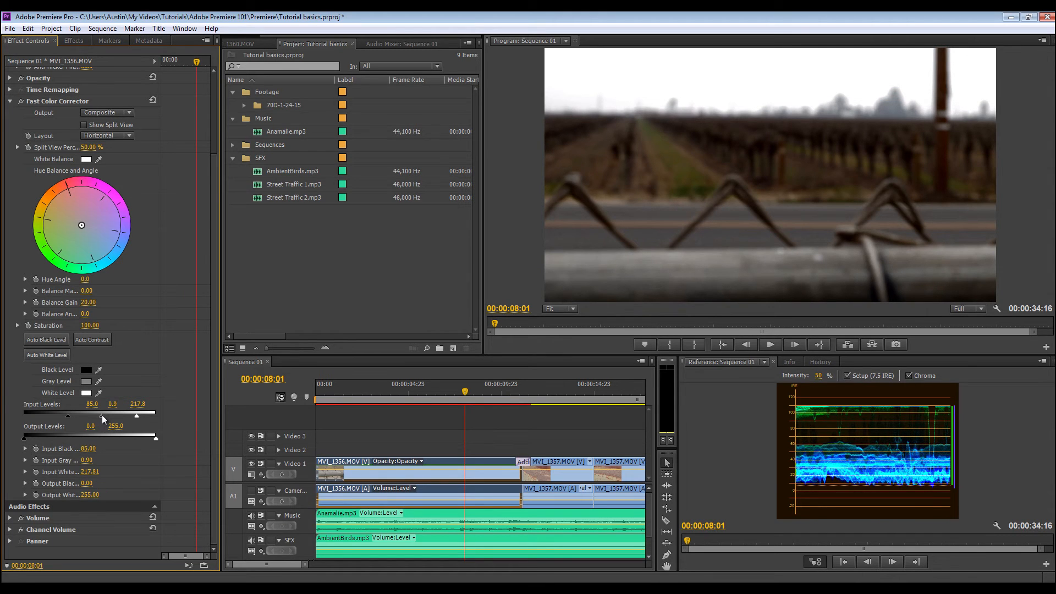
drag(101, 414, 104, 415)
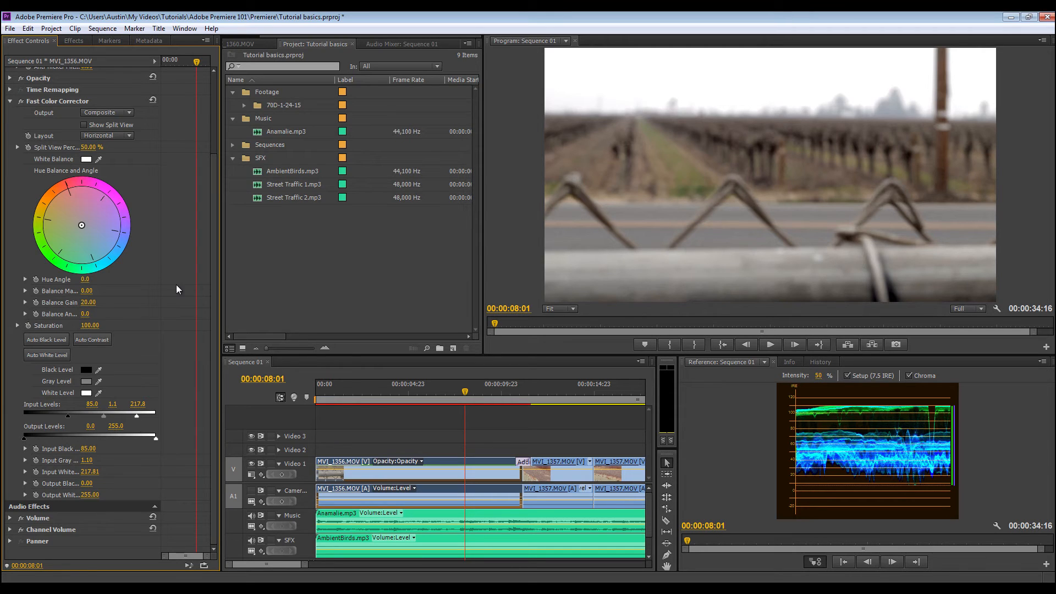
Set the Fast Color Corrector's saturation to 130 and collapse the effect's settings.
scroll(174, 289, up, 1)
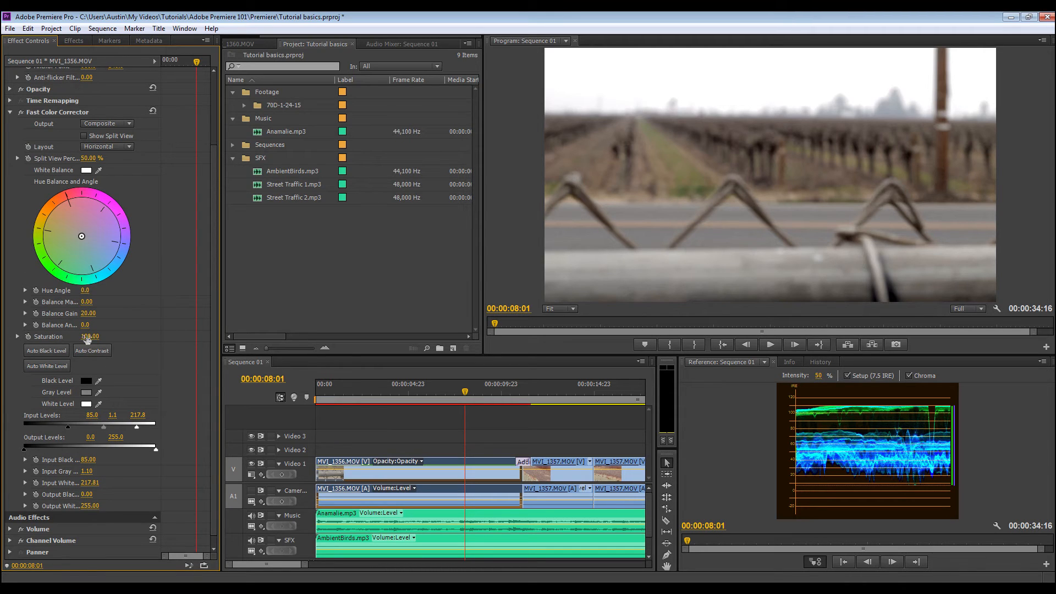
click(92, 337)
text(130)
key(Return)
scroll(156, 300, up, 2)
click(11, 156)
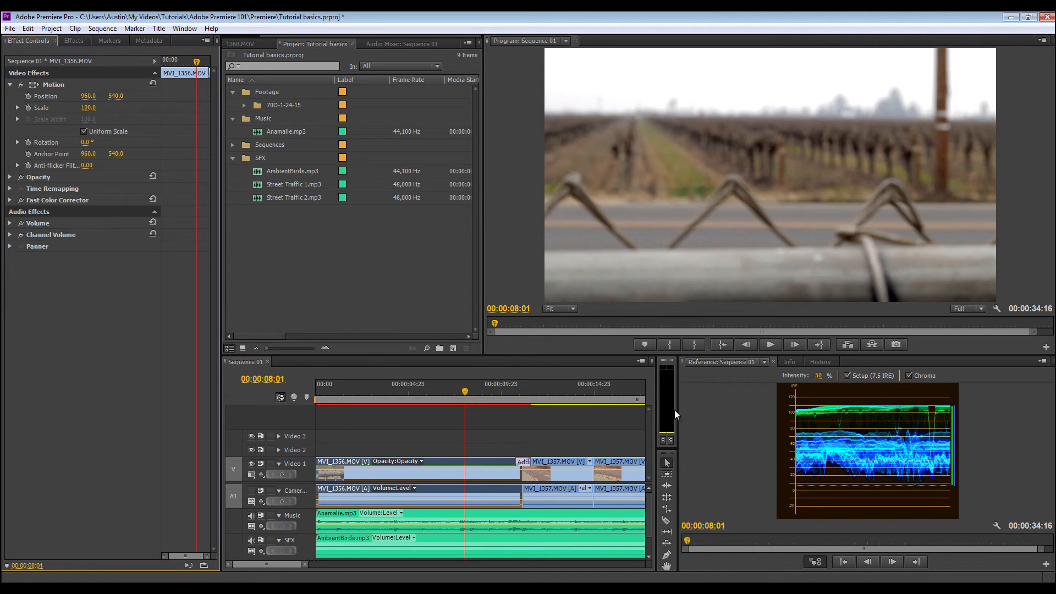
Widen the timeline by shrinking the neighbouring audio meters and the reference monitor.
drag(678, 409, 790, 410)
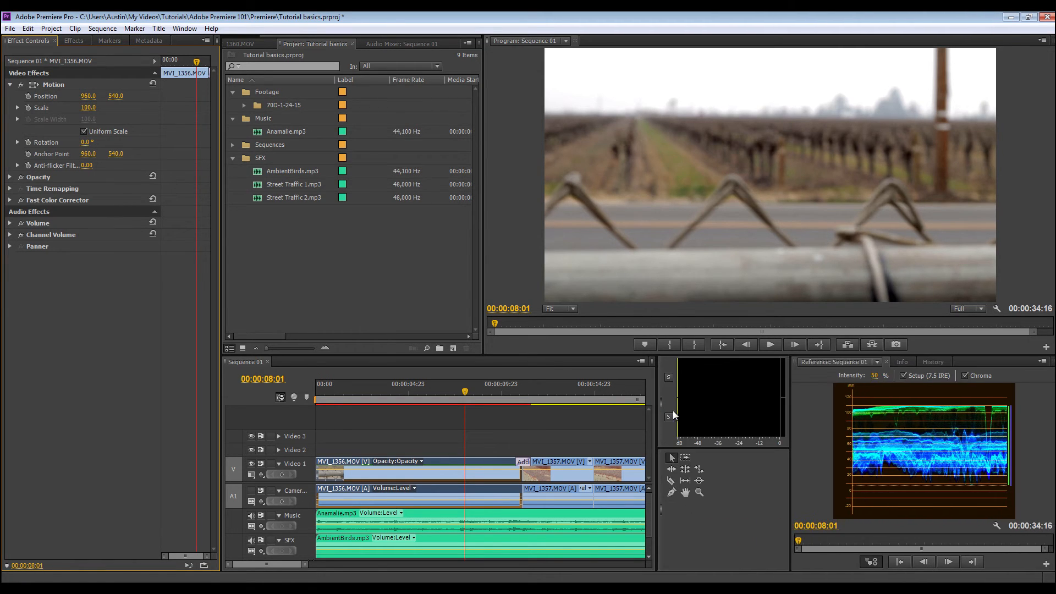
drag(653, 422, 728, 420)
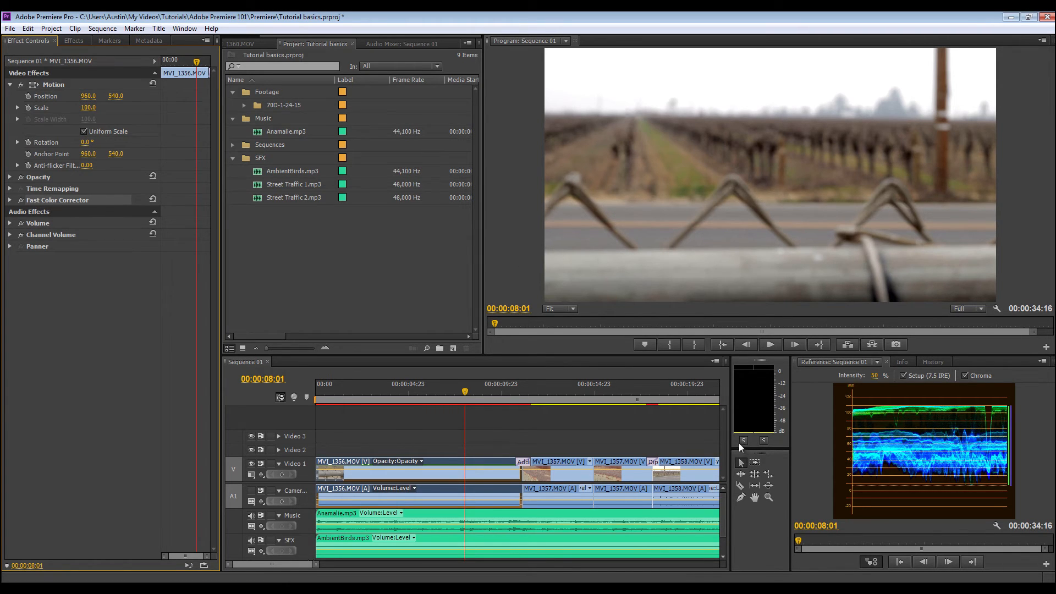
drag(732, 447, 864, 446)
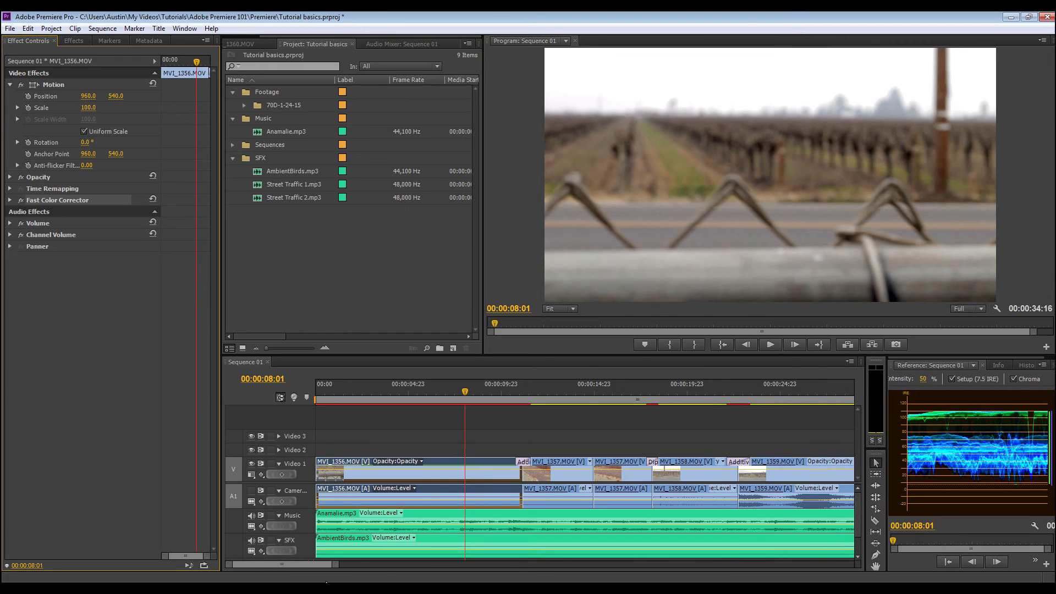
Show the whole sequence in the timeline and paste the first clip's Fast Color Corrector onto the remaining video clips.
drag(337, 567, 406, 565)
drag(605, 433, 417, 495)
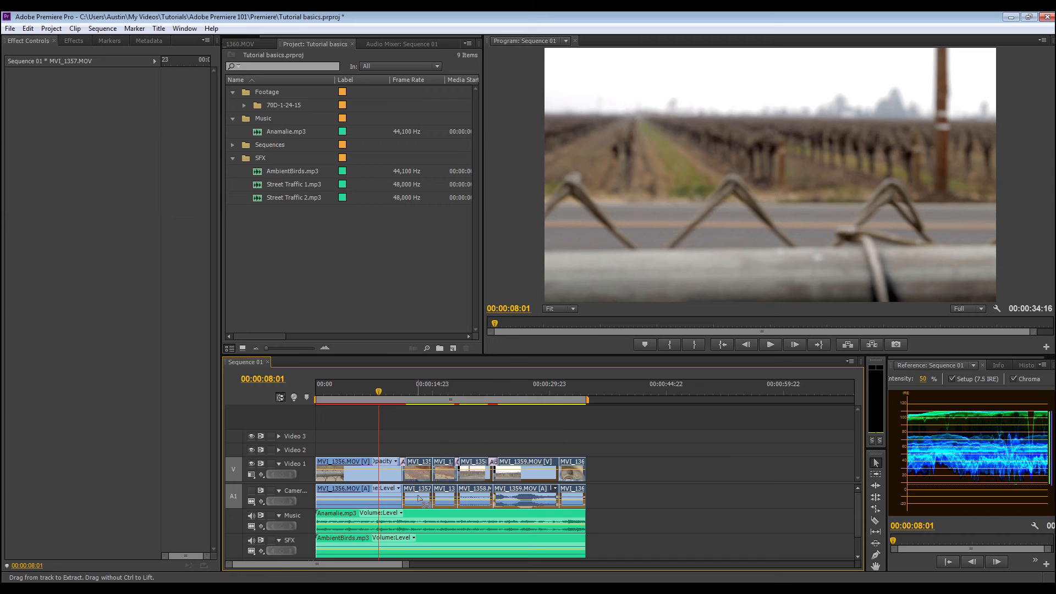
Select MVI_1358.MOV at 00:00:20:14 and turn its Fast Color Corrector off and on to compare the result.
drag(408, 392, 477, 381)
click(475, 468)
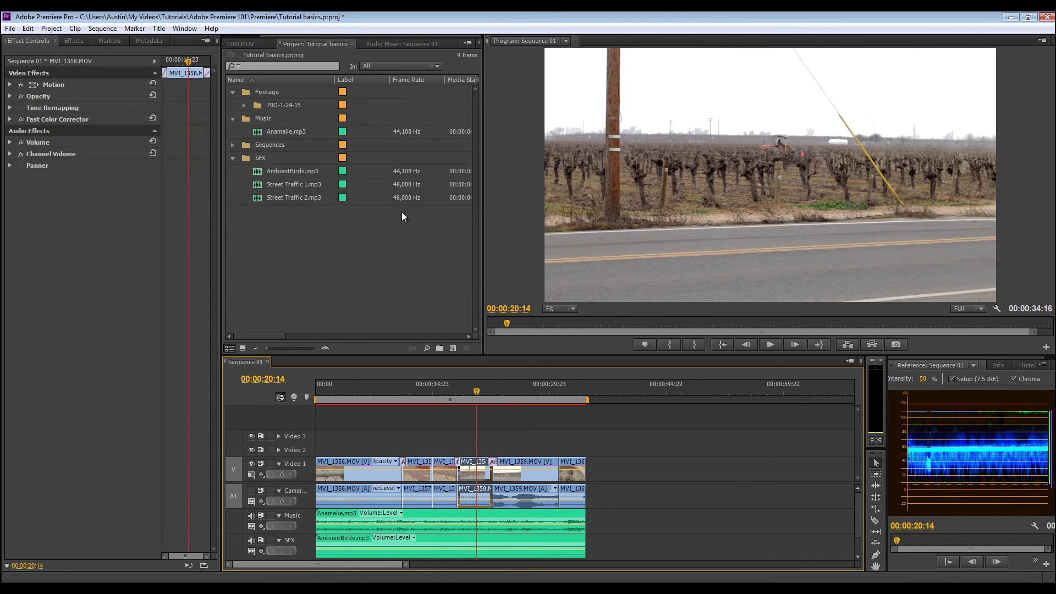
click(22, 116)
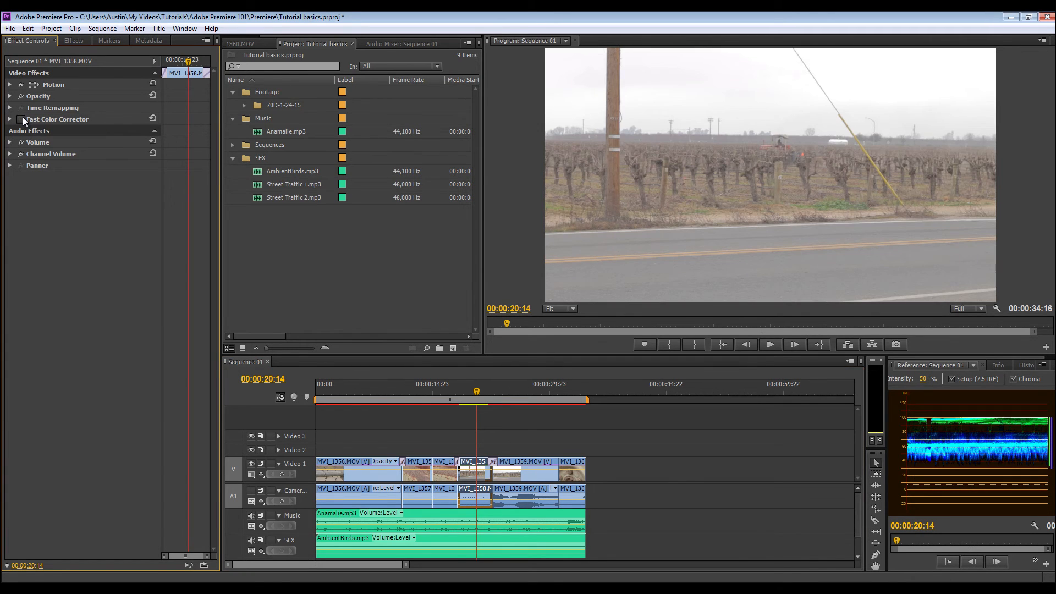
click(22, 117)
Lower the Fast Color Corrector's input black level on MVI_1360.MOV to about 58.4, previewing at 00:00:32:00, and collapse the effect.
click(500, 387)
drag(501, 387, 506, 385)
drag(506, 385, 565, 388)
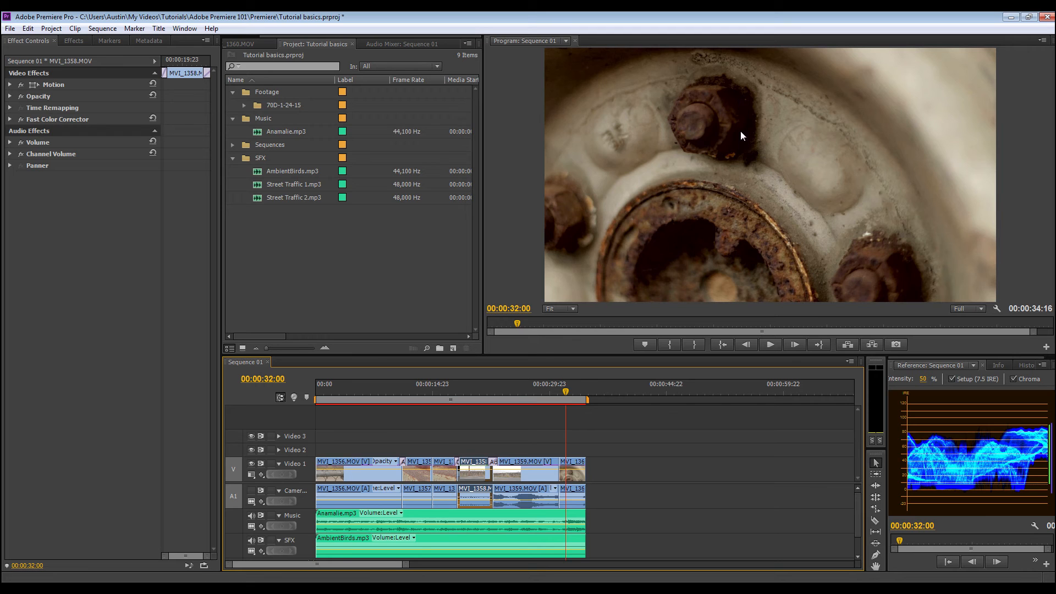
click(572, 472)
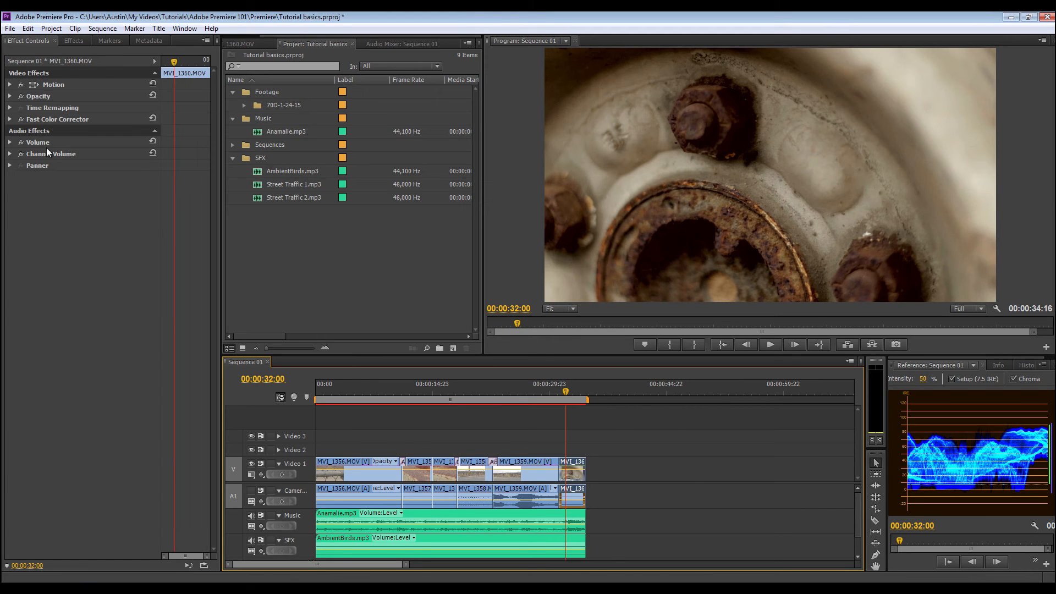
click(10, 118)
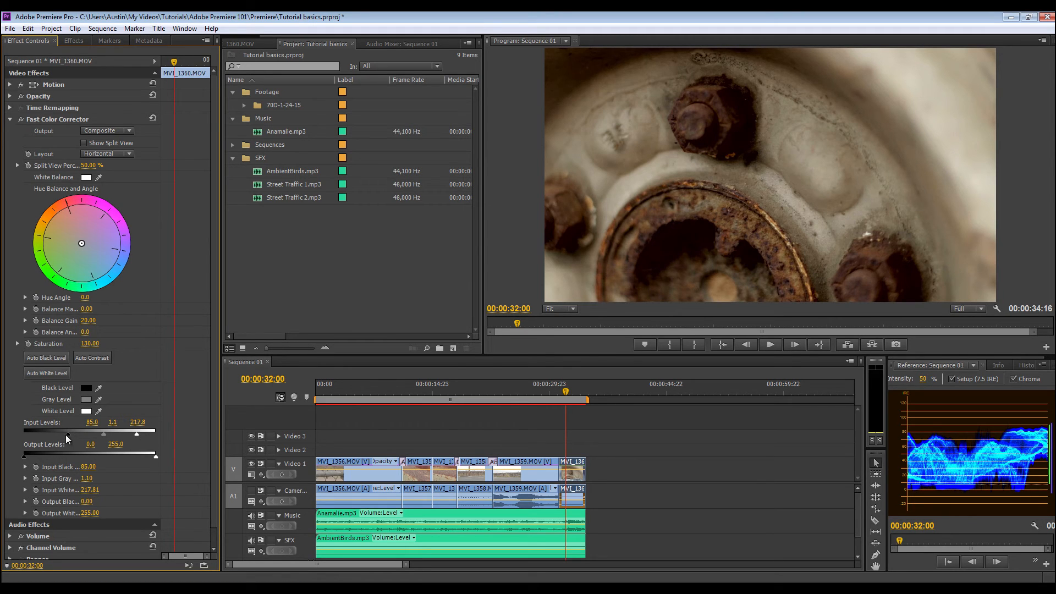
drag(65, 434, 54, 434)
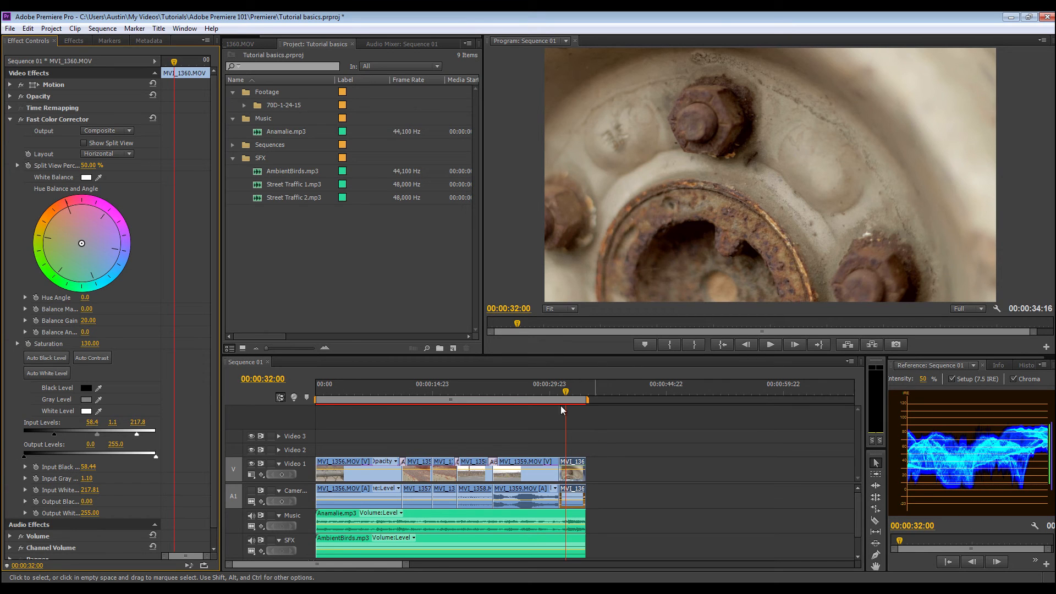
click(10, 119)
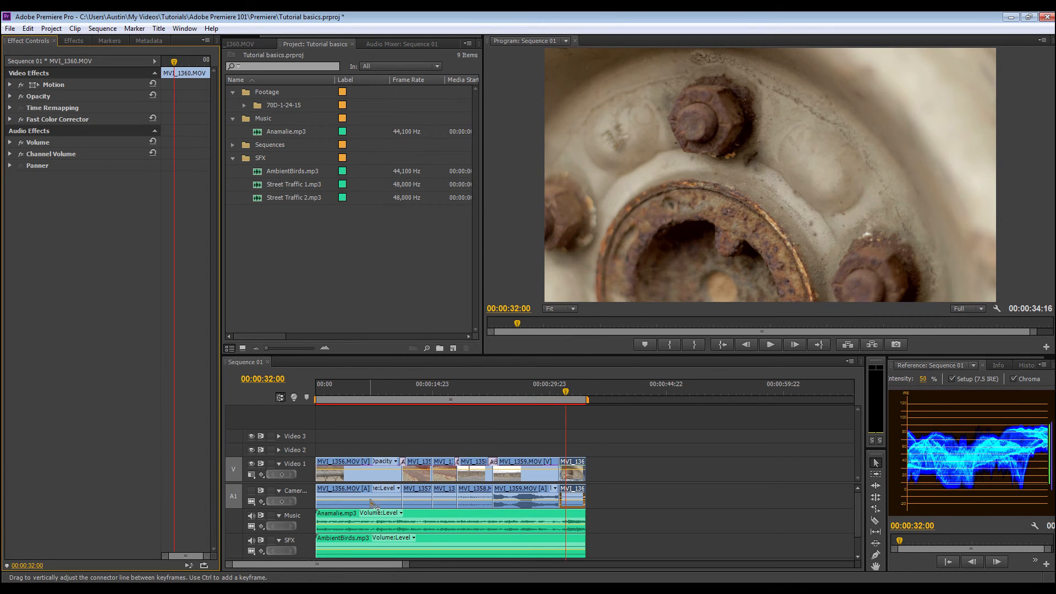
Switch to the Editing workspace and move the playhead to 00:00:04:11.
click(188, 29)
mouse_move(267, 41)
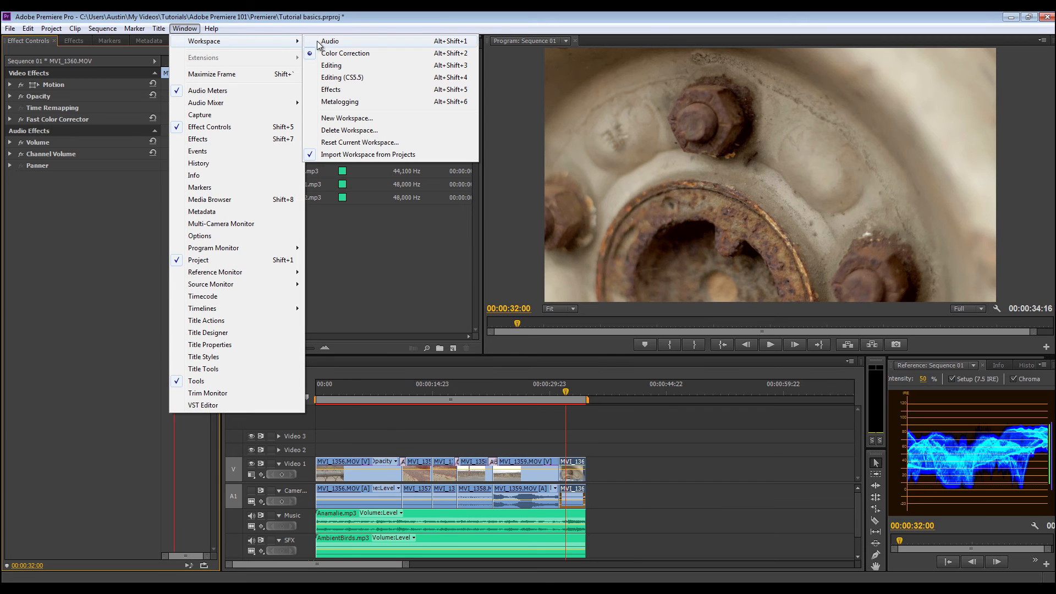
click(343, 65)
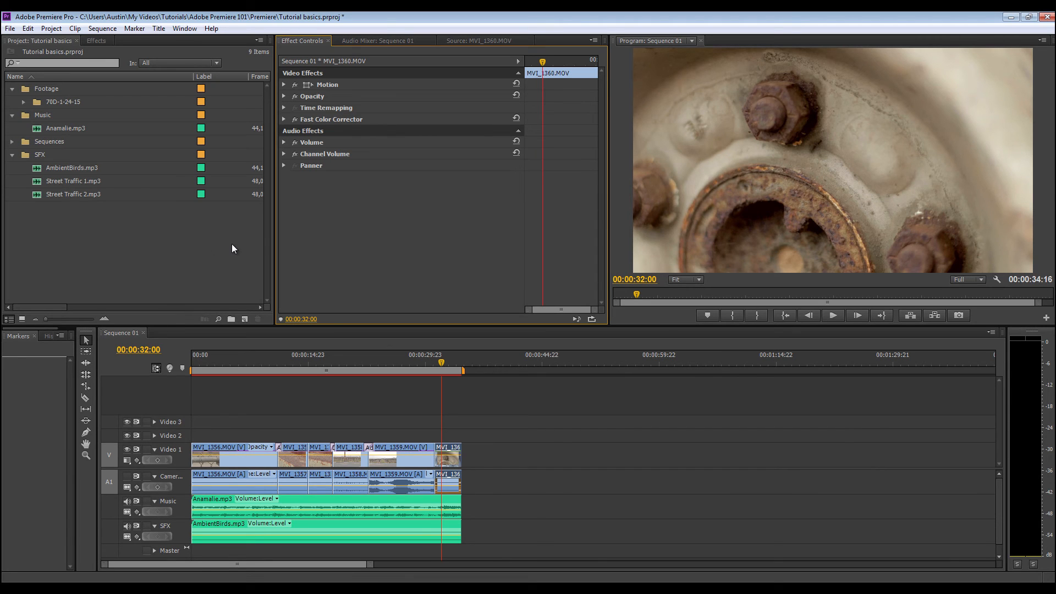
click(226, 362)
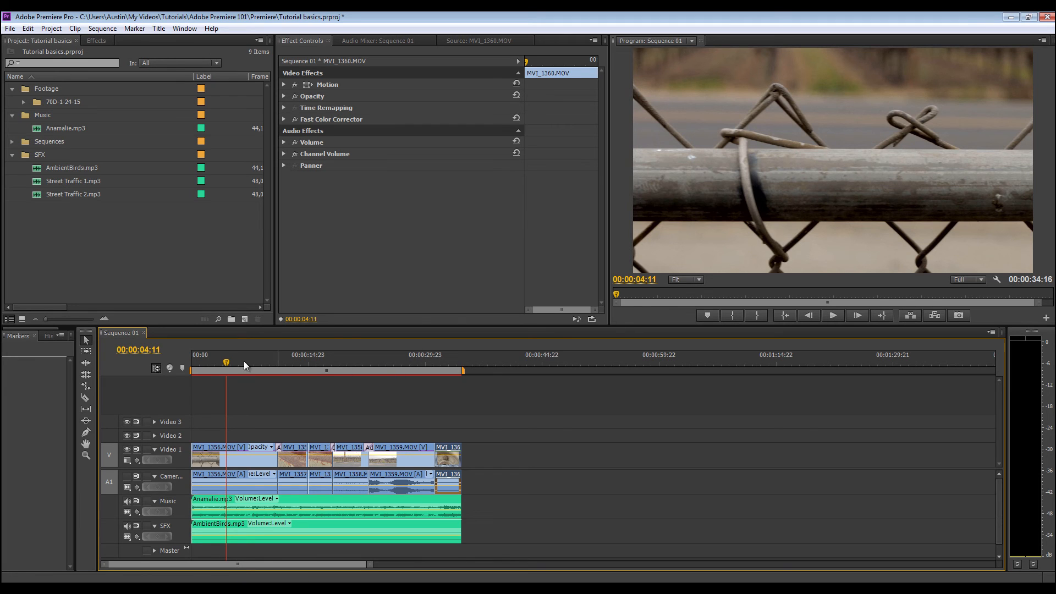
Open the media export settings for the sequence.
click(12, 30)
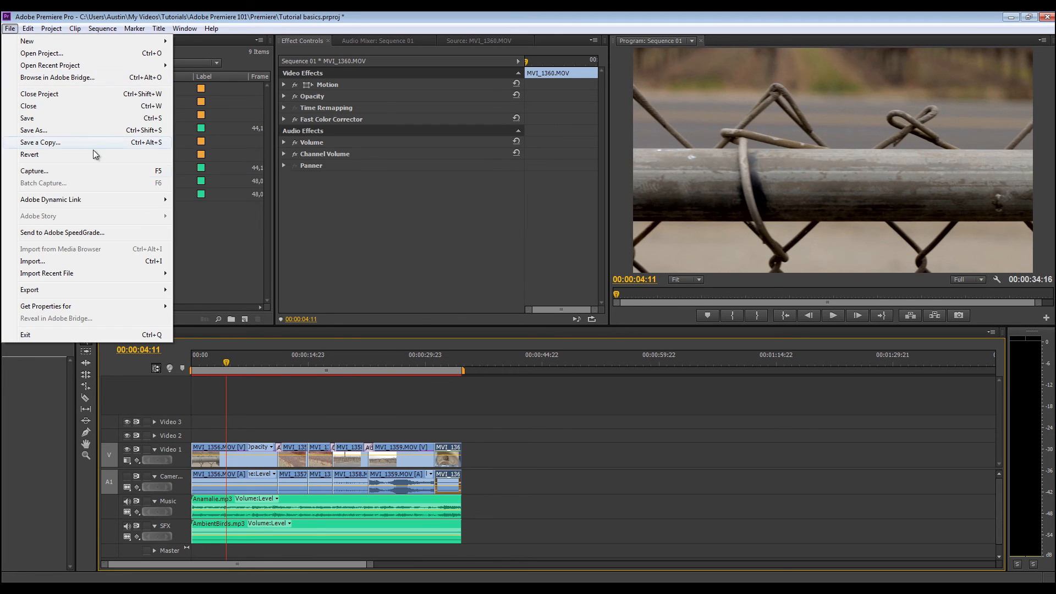
mouse_move(142, 290)
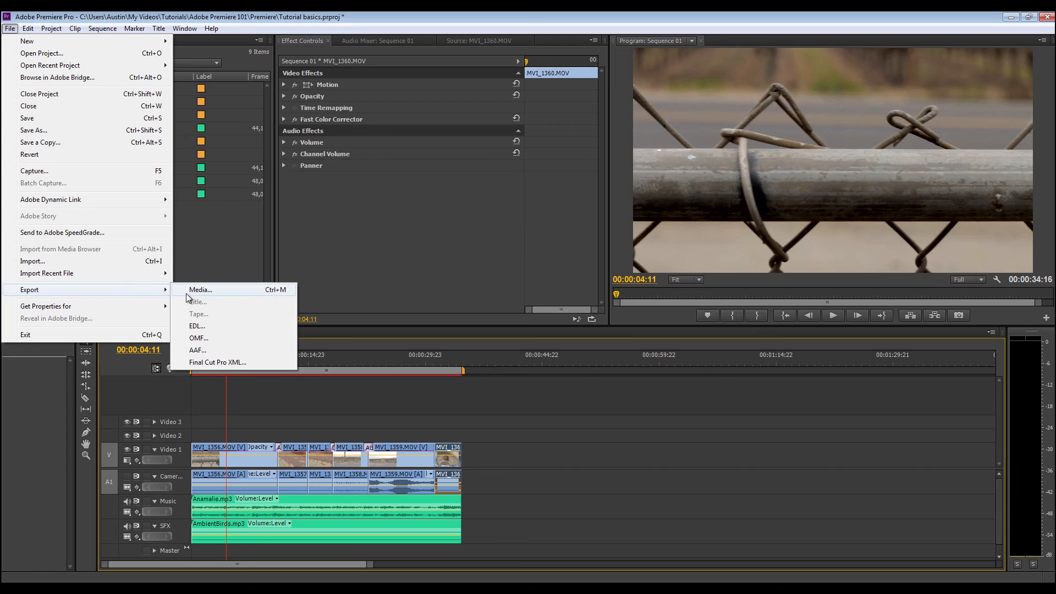
click(188, 290)
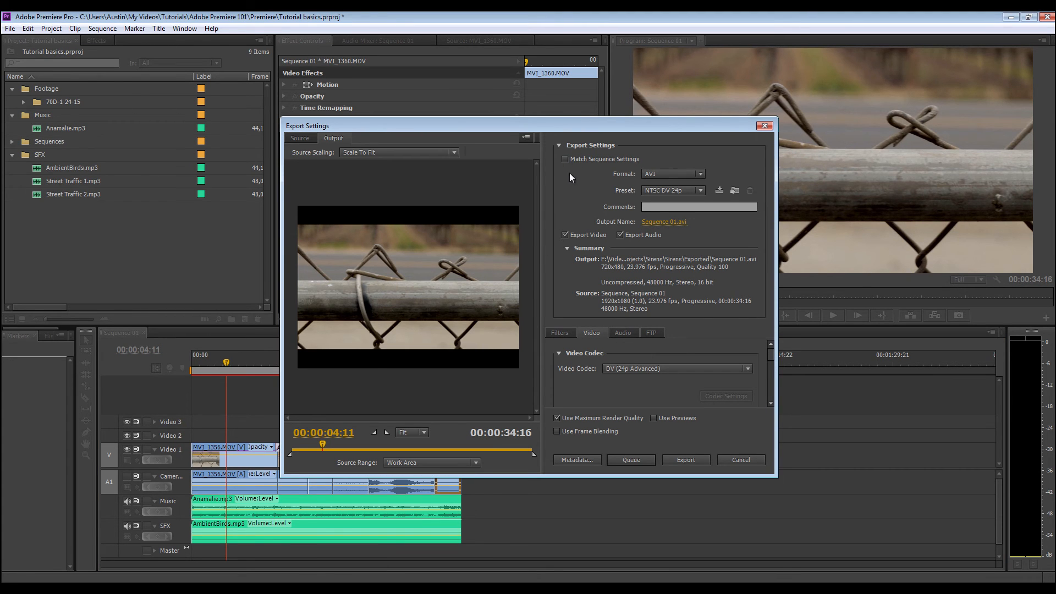
Set the export format to H.264.
click(676, 176)
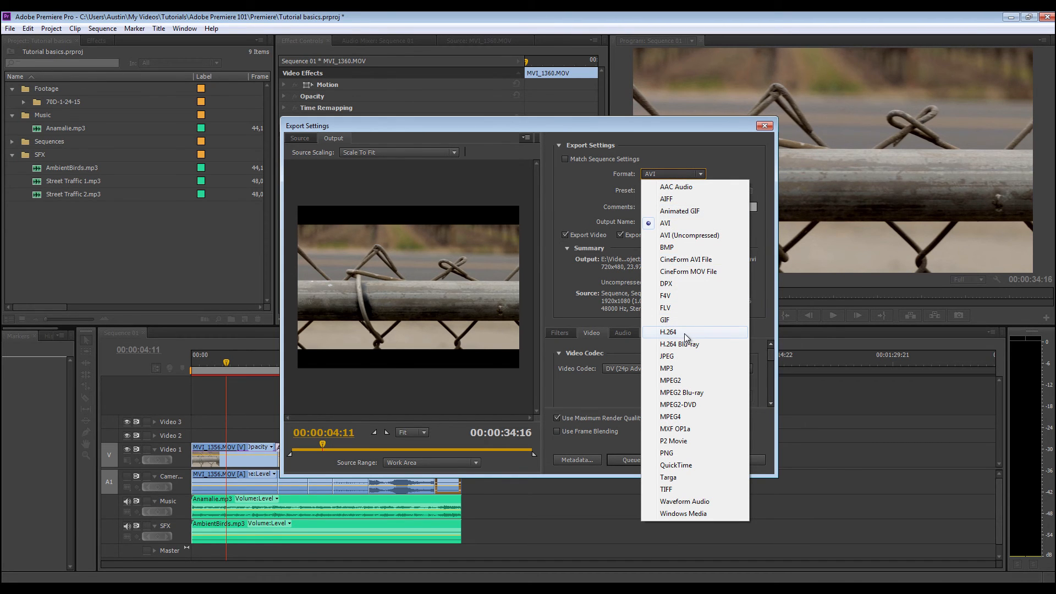
click(595, 172)
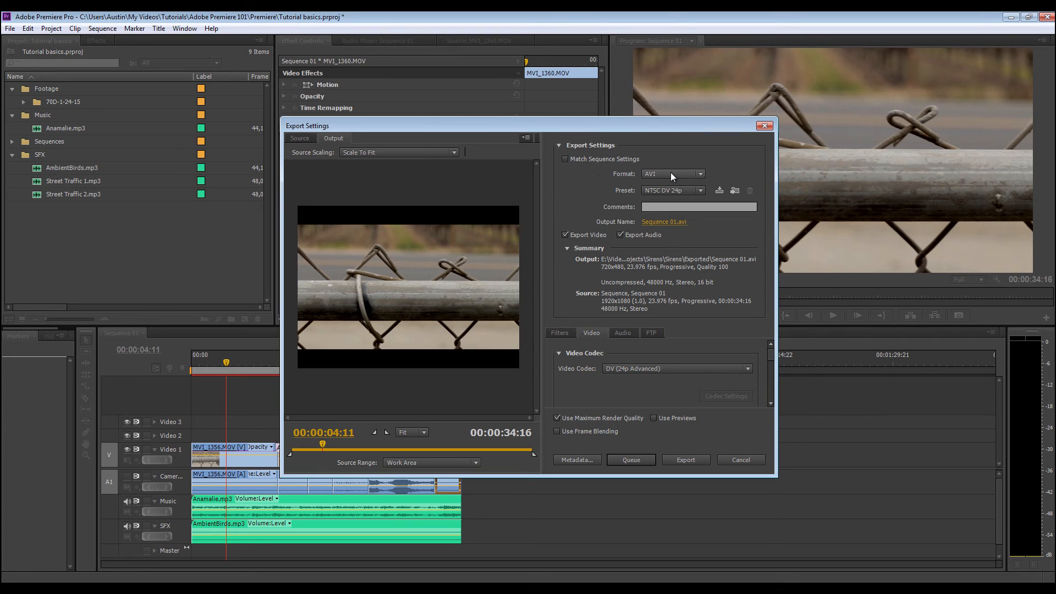
click(656, 175)
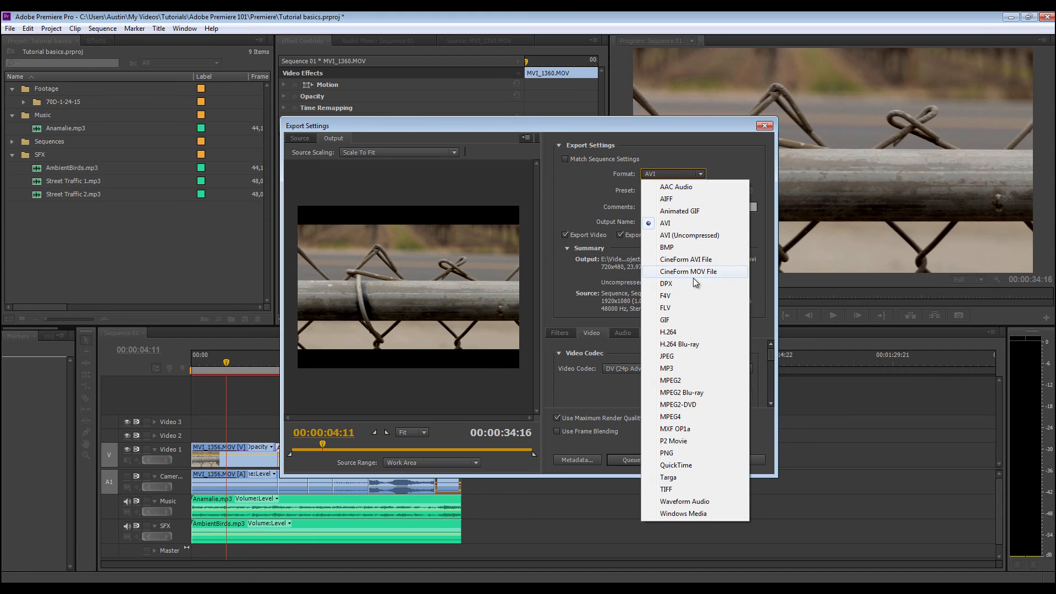
click(687, 332)
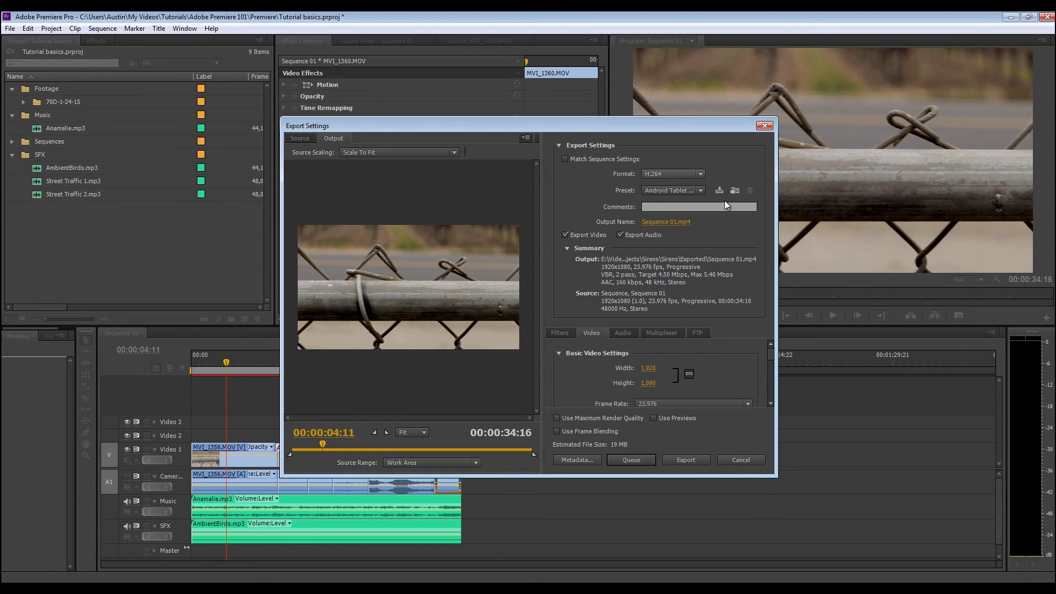
Choose the YouTube HD 1080p 23.976 preset for the H.264 export.
click(665, 190)
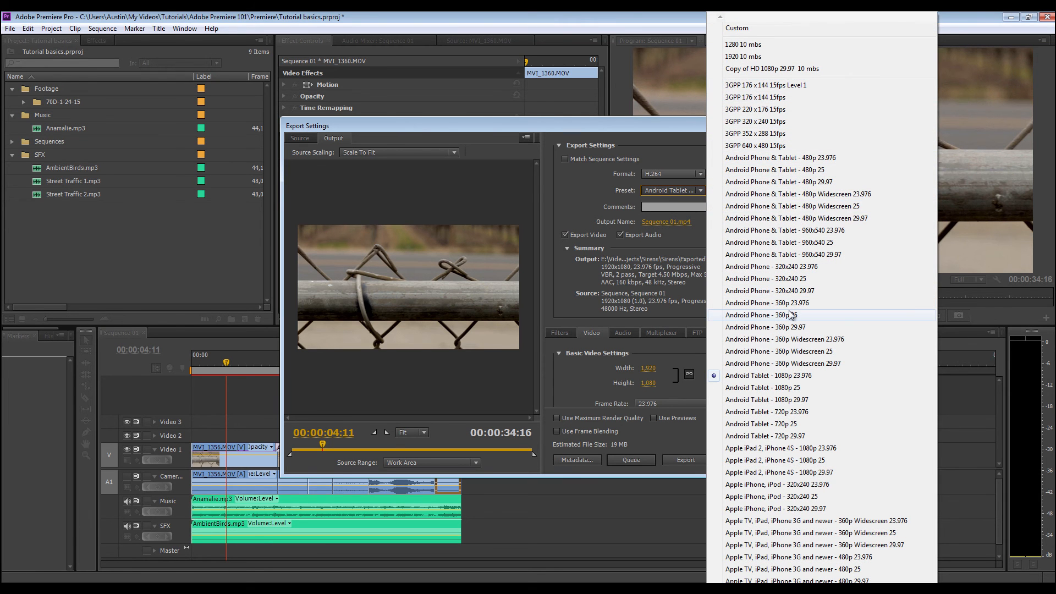
scroll(790, 486, down, 5)
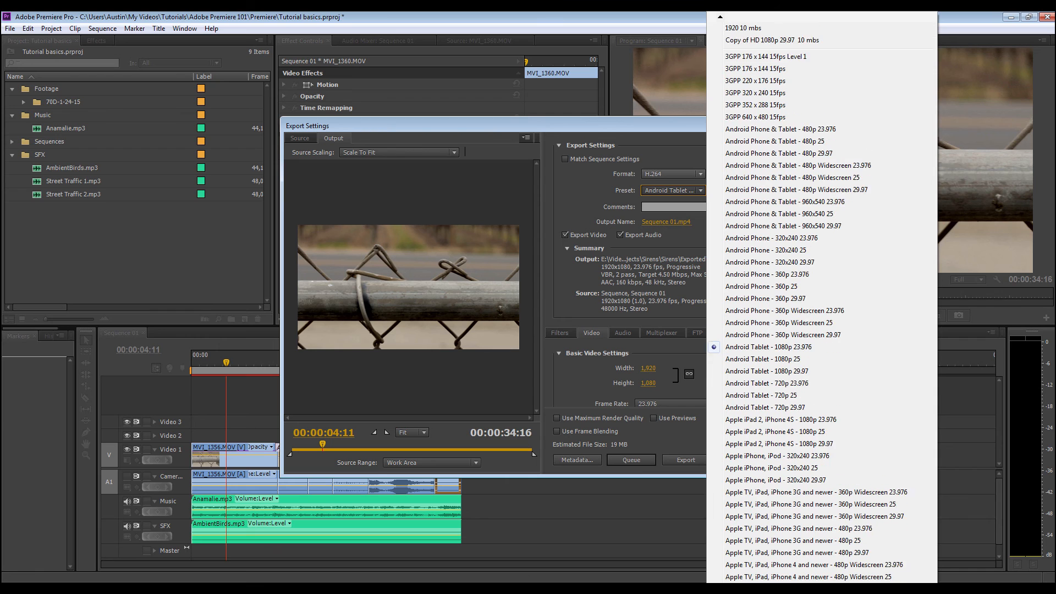
scroll(807, 301, down, 6)
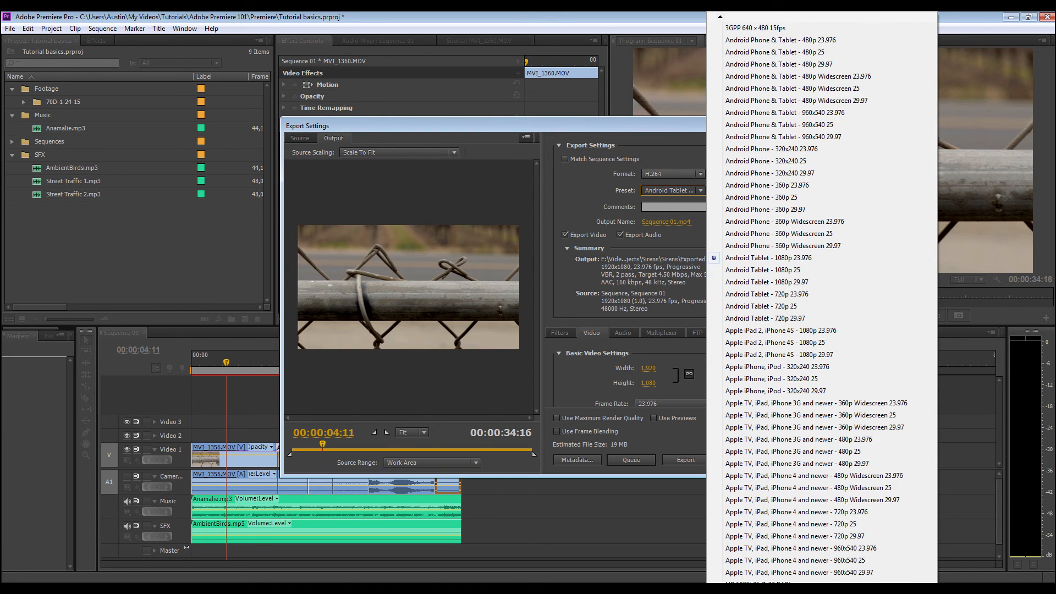
scroll(808, 300, down, 6)
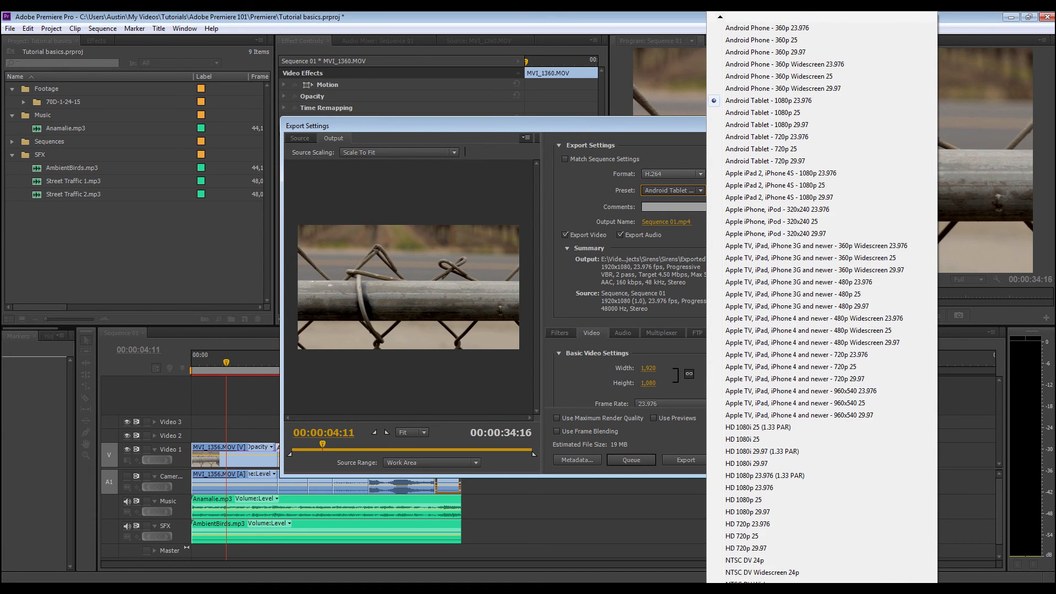
scroll(807, 301, down, 6)
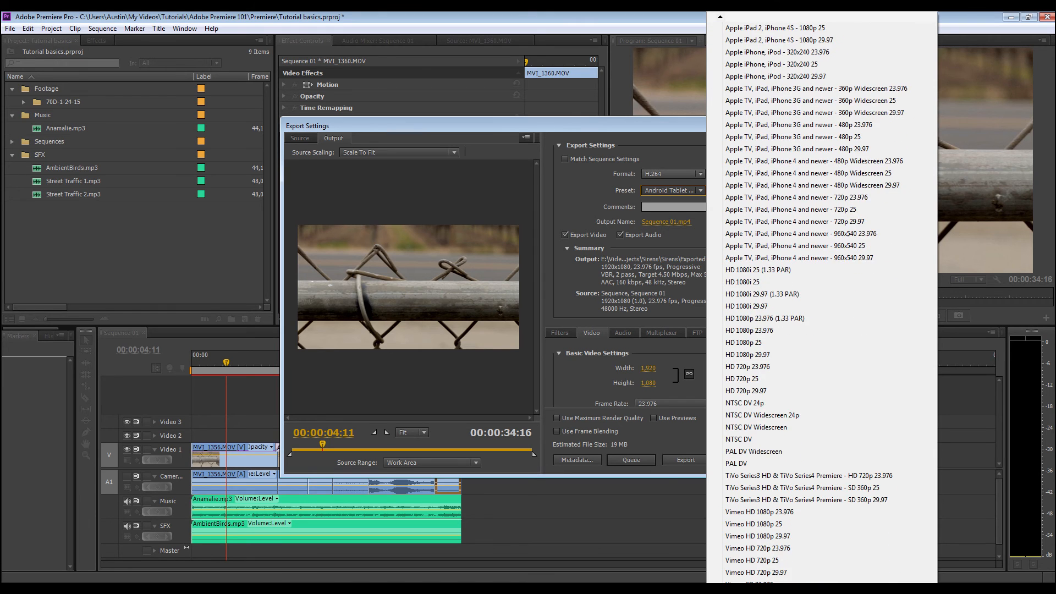
scroll(742, 555, down, 6)
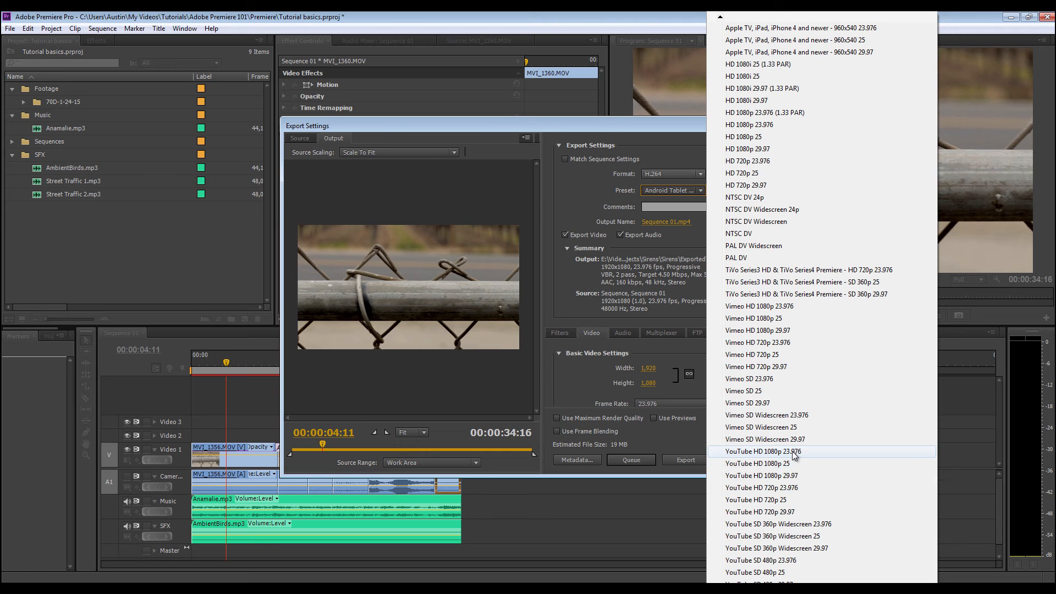
click(781, 453)
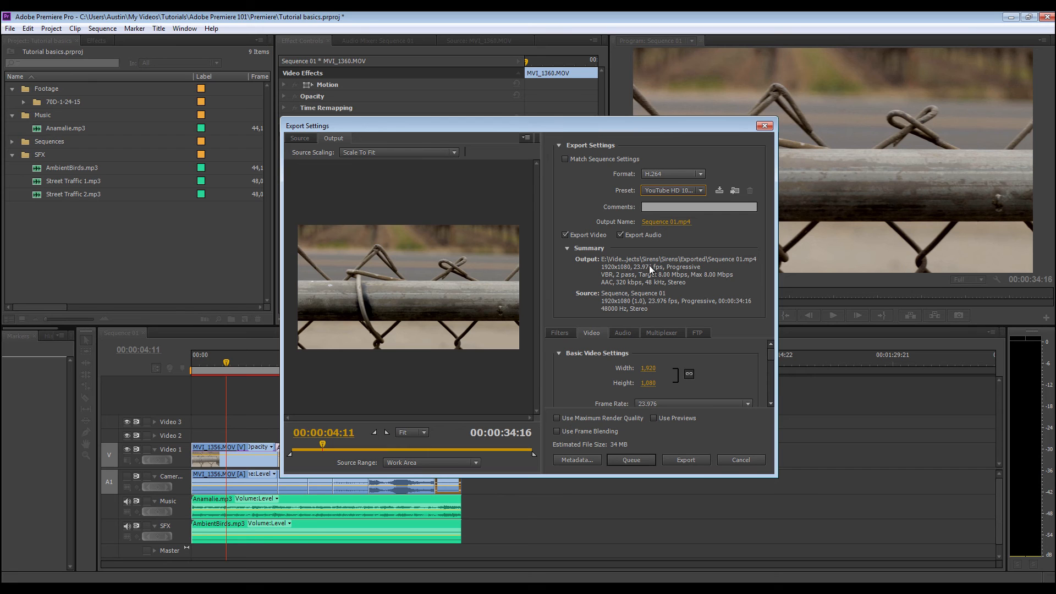
Enlarge the export settings window and set the bitrate encoding to CBR with a target bitrate of 10 Mbps.
mouse_move(771, 354)
mouse_down()
mouse_move(771, 381)
mouse_move(773, 368)
mouse_up()
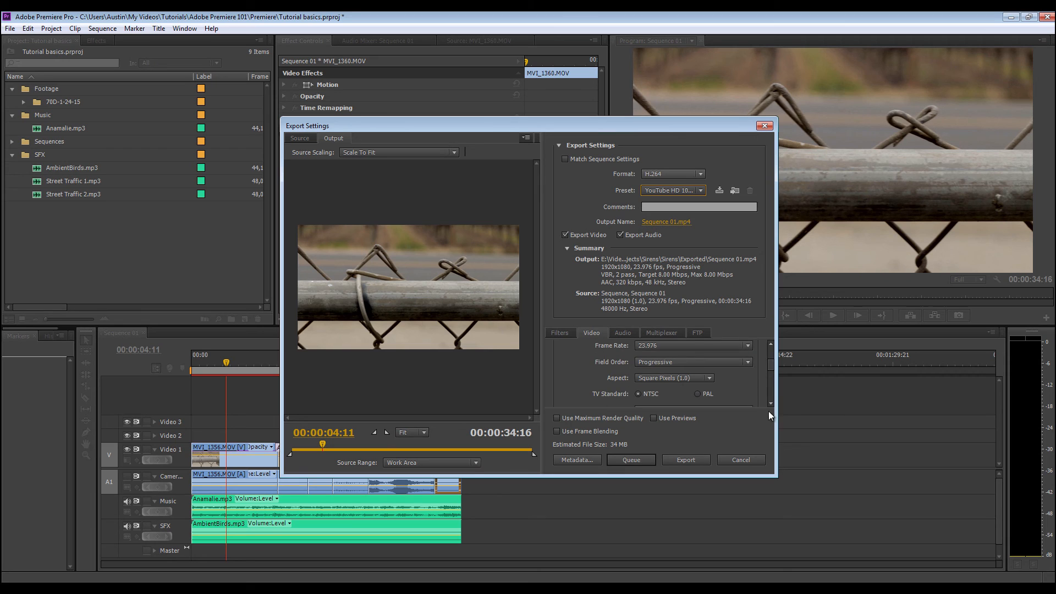
drag(772, 473, 843, 579)
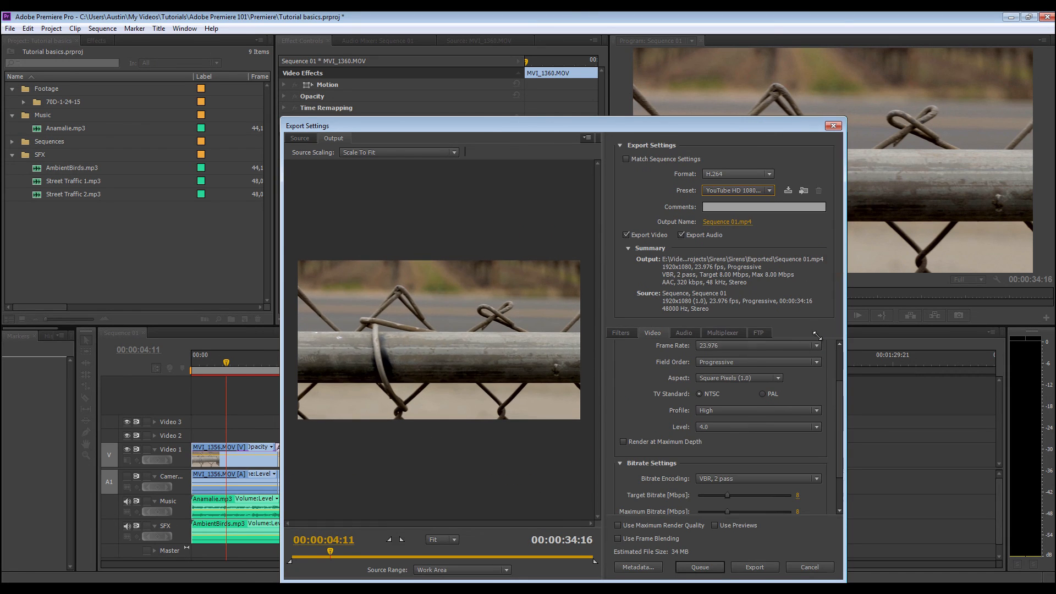
drag(836, 364, 830, 443)
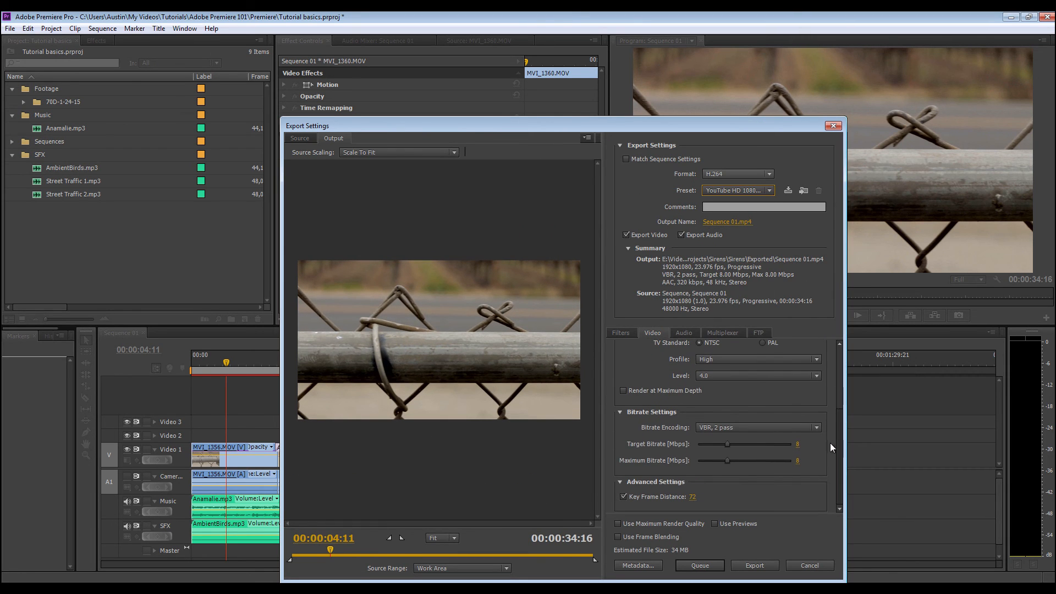
click(742, 427)
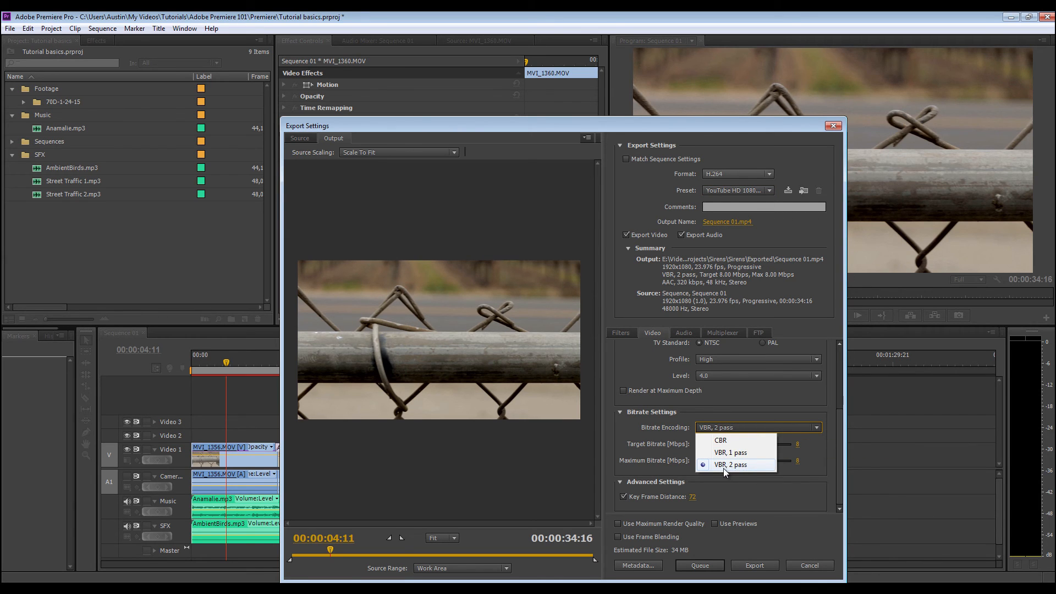
click(751, 441)
click(797, 462)
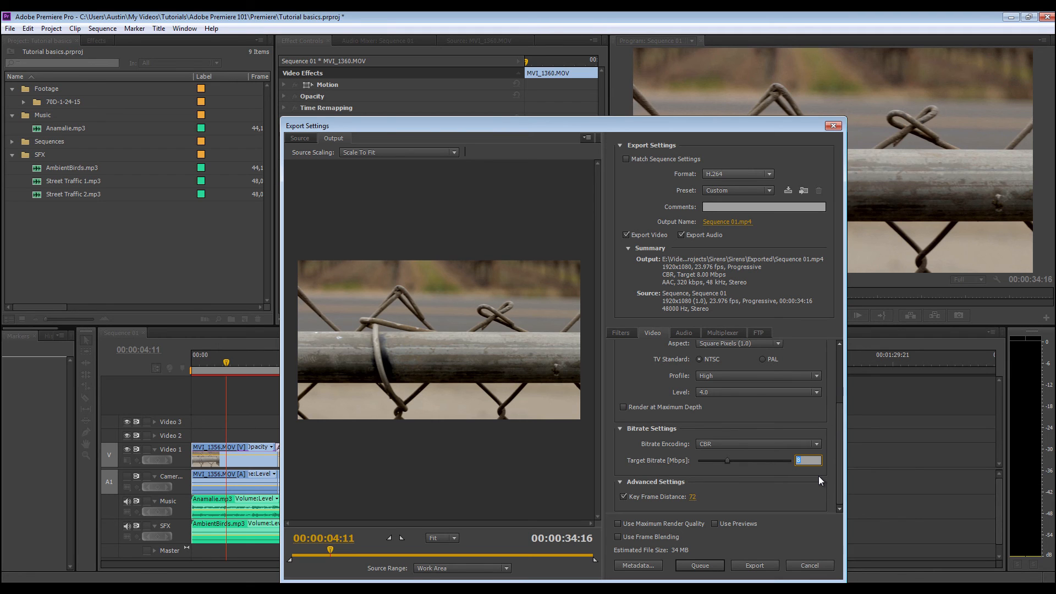
key(Return)
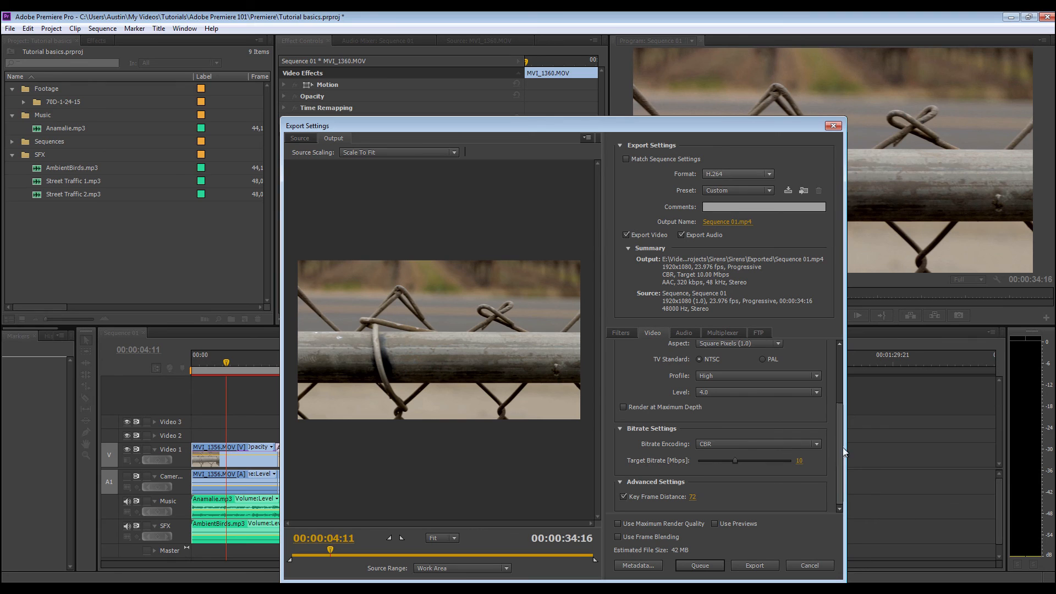
Review the export's audio settings and its basic video and bitrate settings.
drag(838, 468, 839, 427)
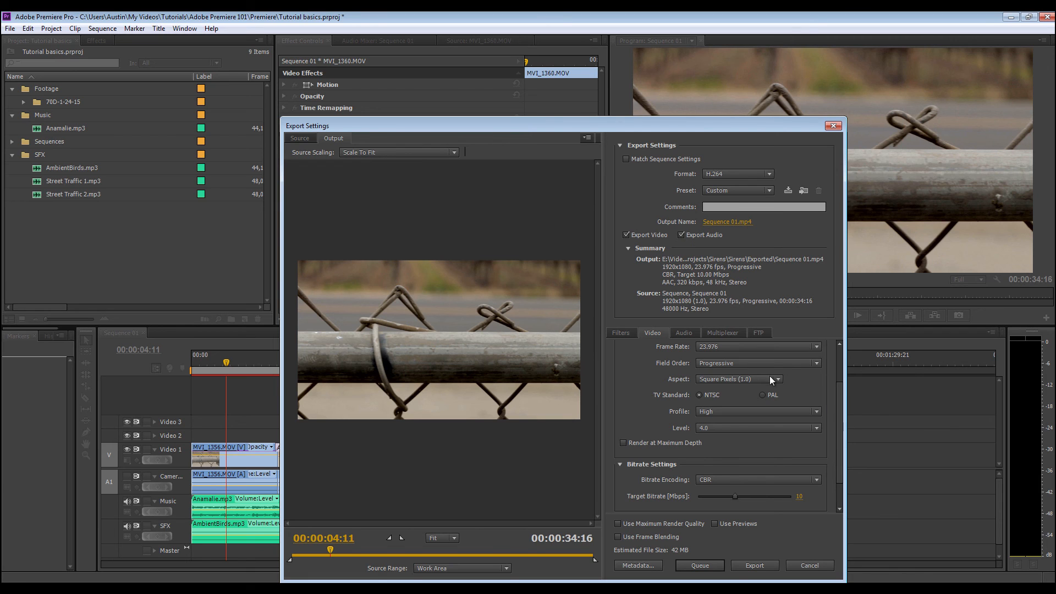
click(686, 335)
mouse_move(840, 375)
mouse_down()
mouse_move(834, 434)
mouse_move(833, 368)
mouse_up()
click(660, 332)
drag(840, 454, 834, 386)
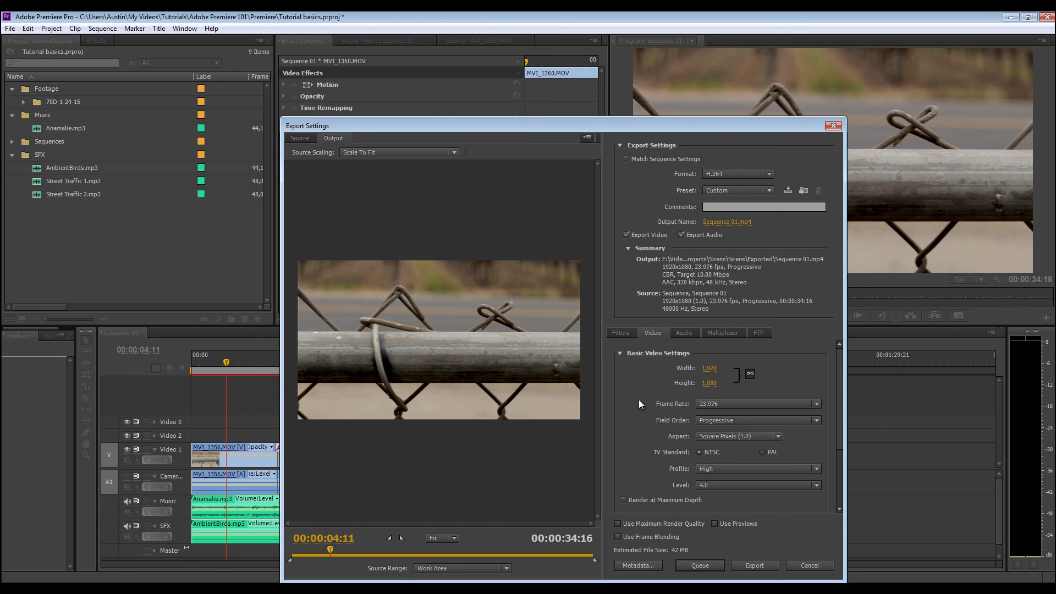
scroll(637, 399, down, 3)
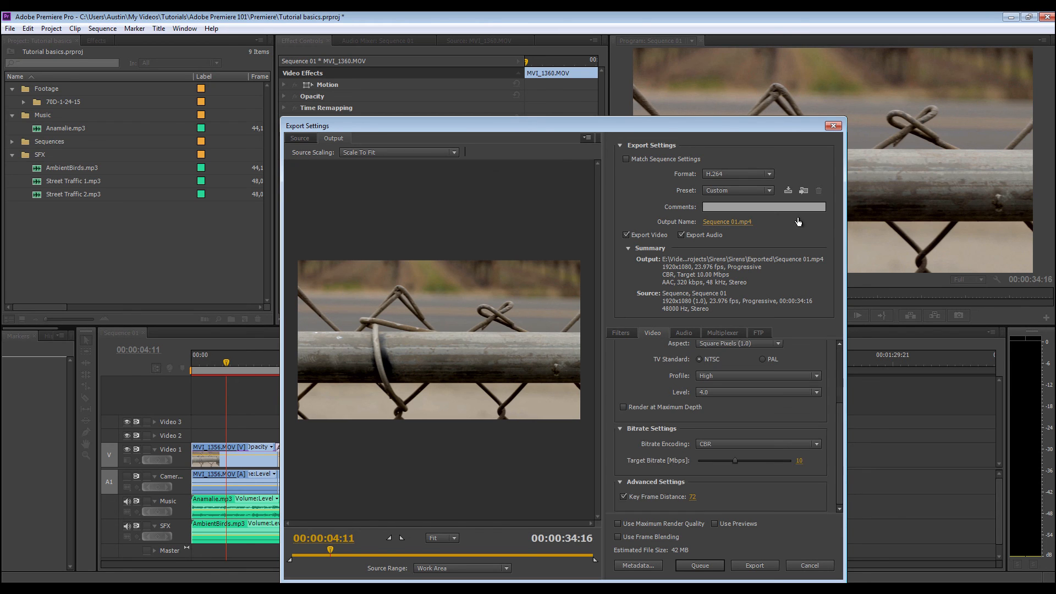
Set the output location to Tutorials > Adobe Premiere 101 > Exported in the Videos library.
click(718, 222)
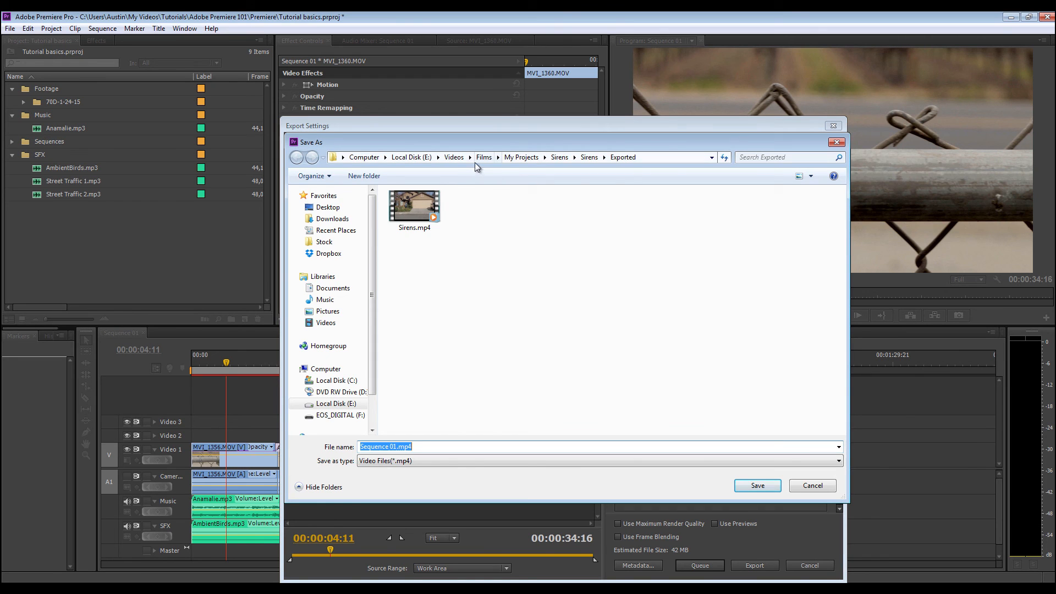
click(328, 311)
click(337, 323)
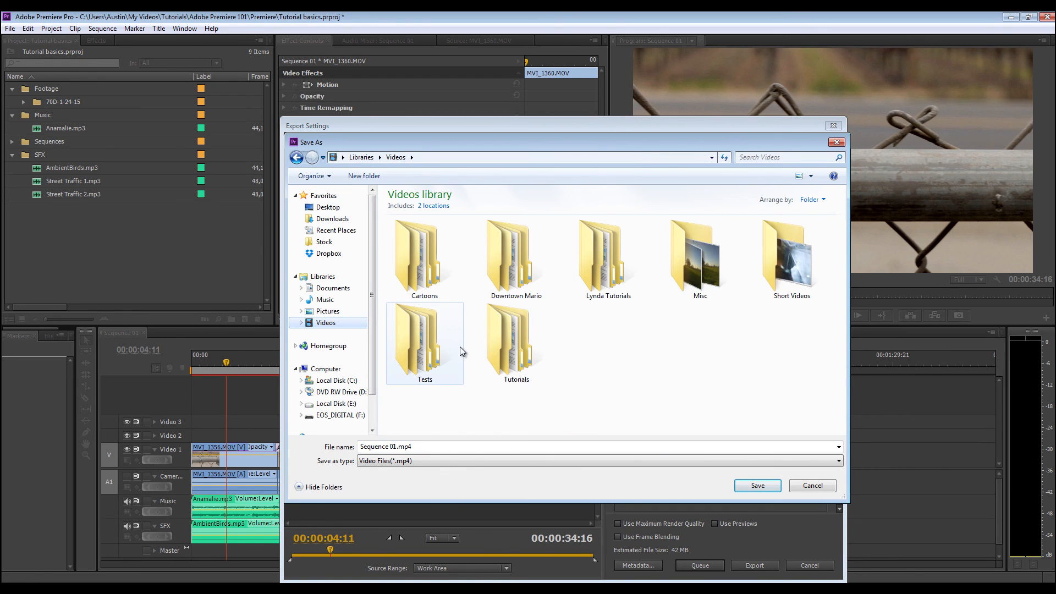
double_click(543, 334)
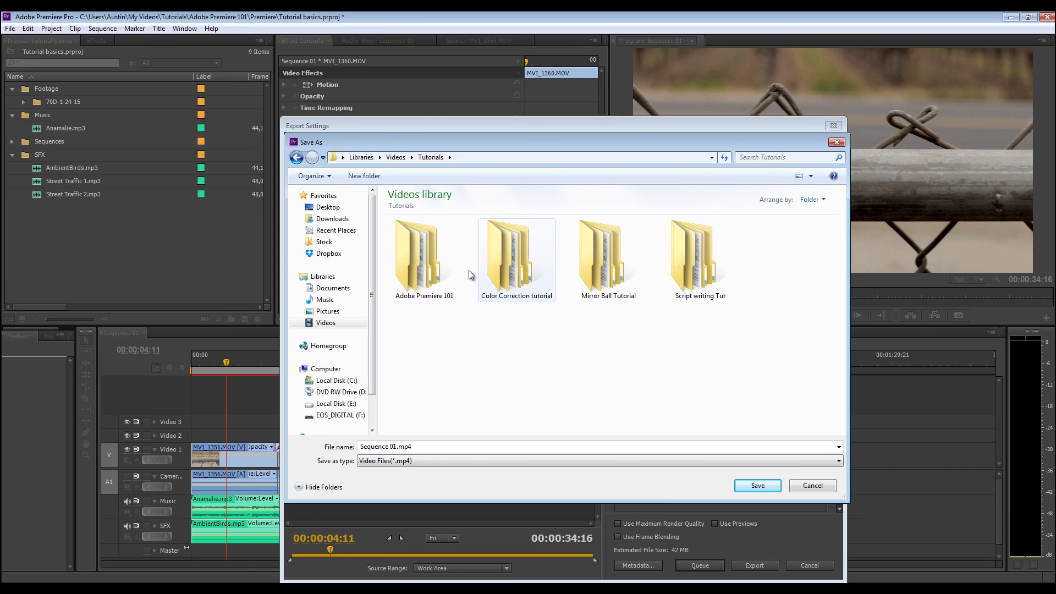
double_click(422, 258)
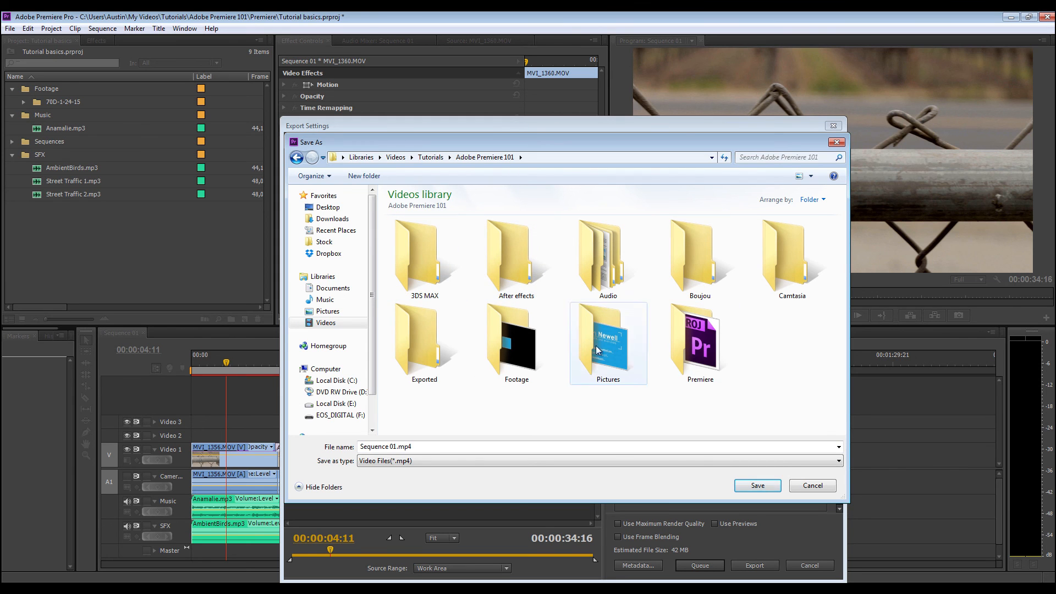
double_click(419, 345)
Name the output file "Export for youtube", save the name and export the sequence.
click(455, 445)
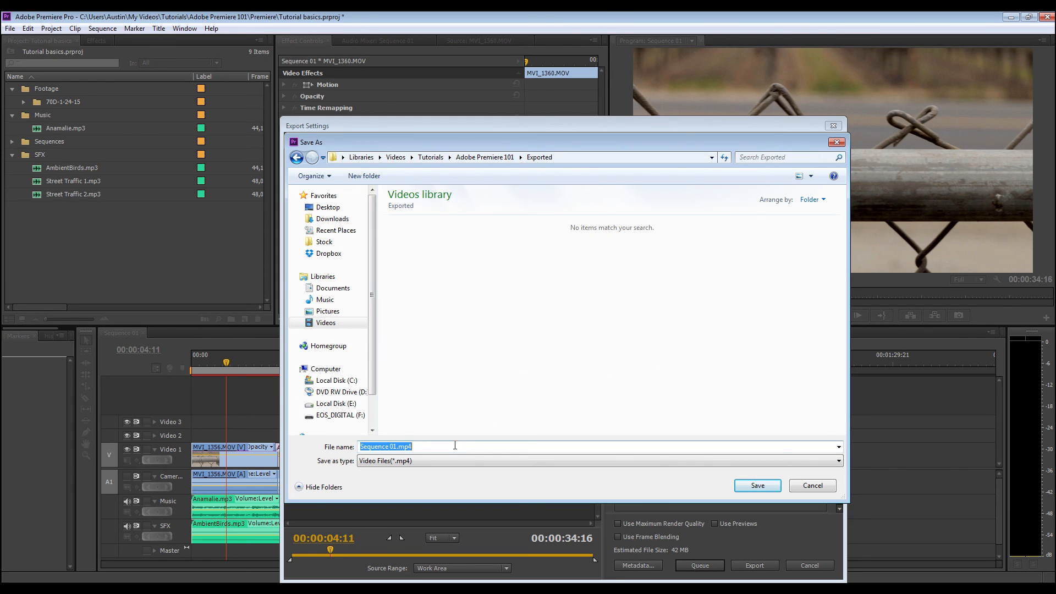
text(Export Y)
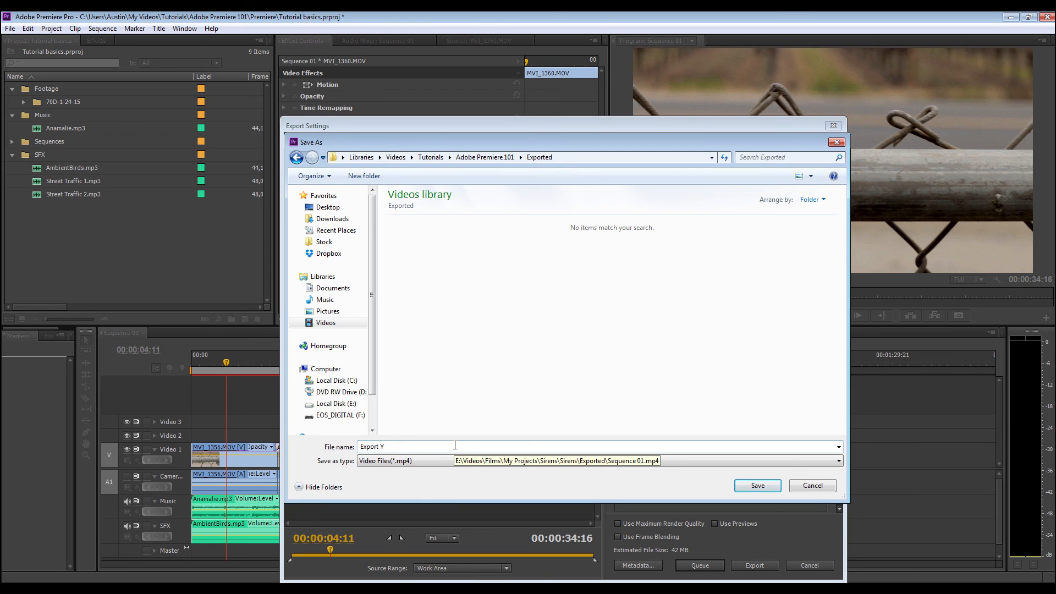
key(BackSpace)
text(for youtube)
click(758, 486)
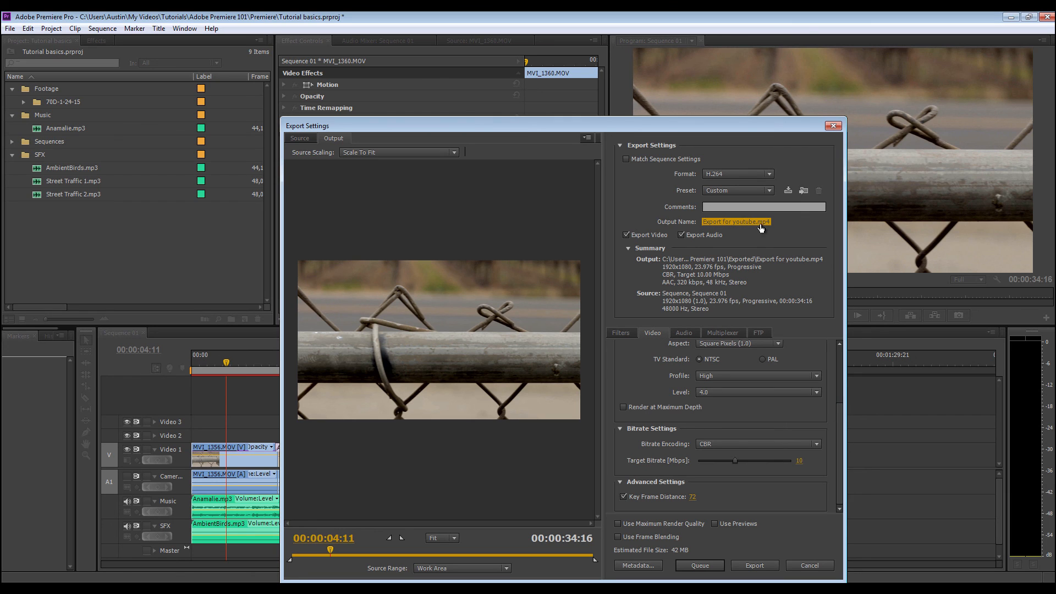
click(757, 566)
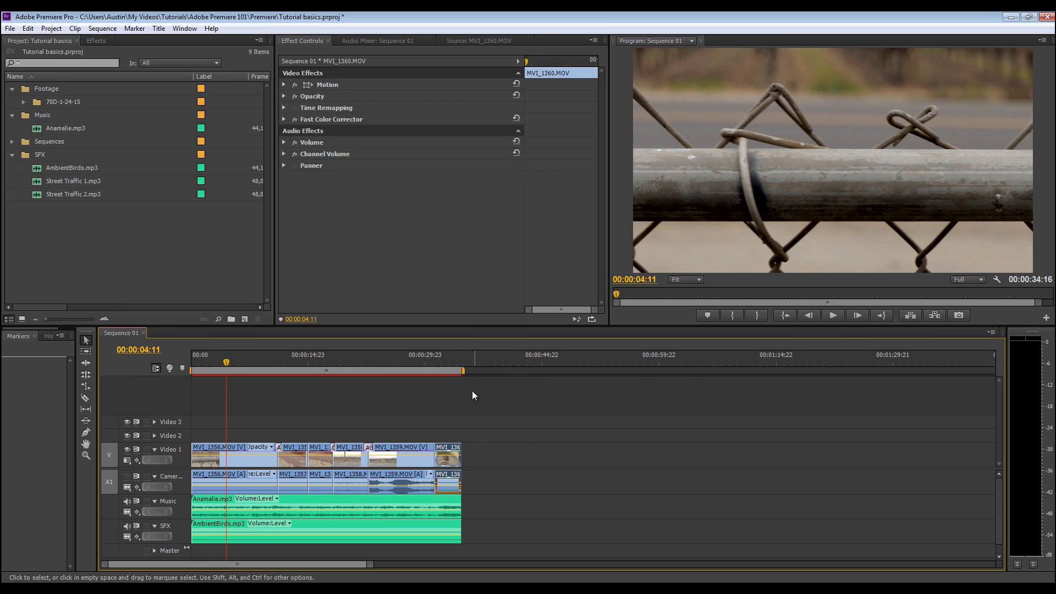
Extend the work area's end to about 00:01:00:00 and scrub the playhead through the empty stretch after the last clip.
drag(463, 369, 487, 370)
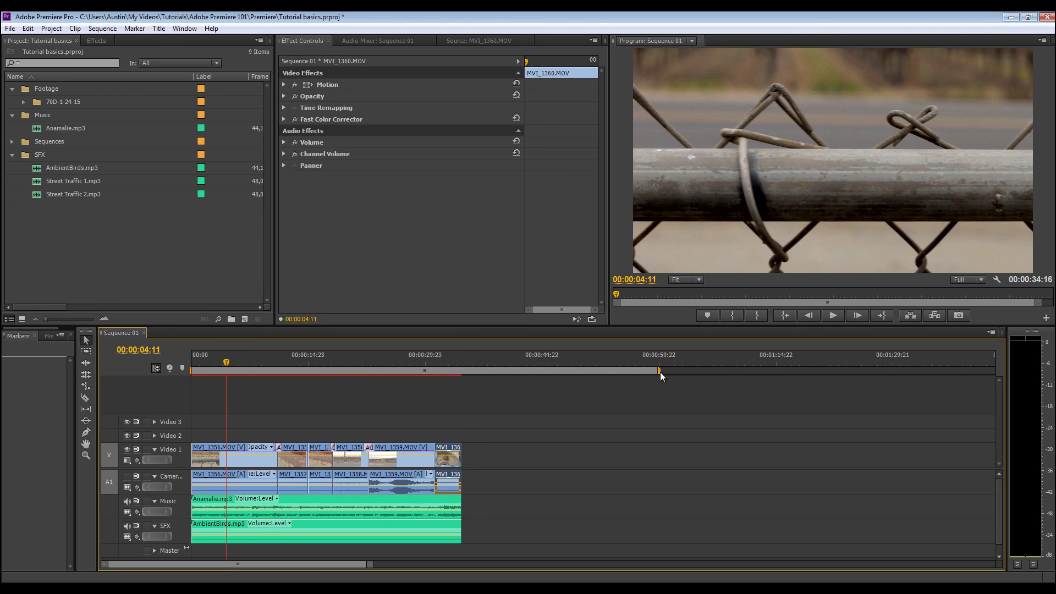
drag(656, 360, 661, 359)
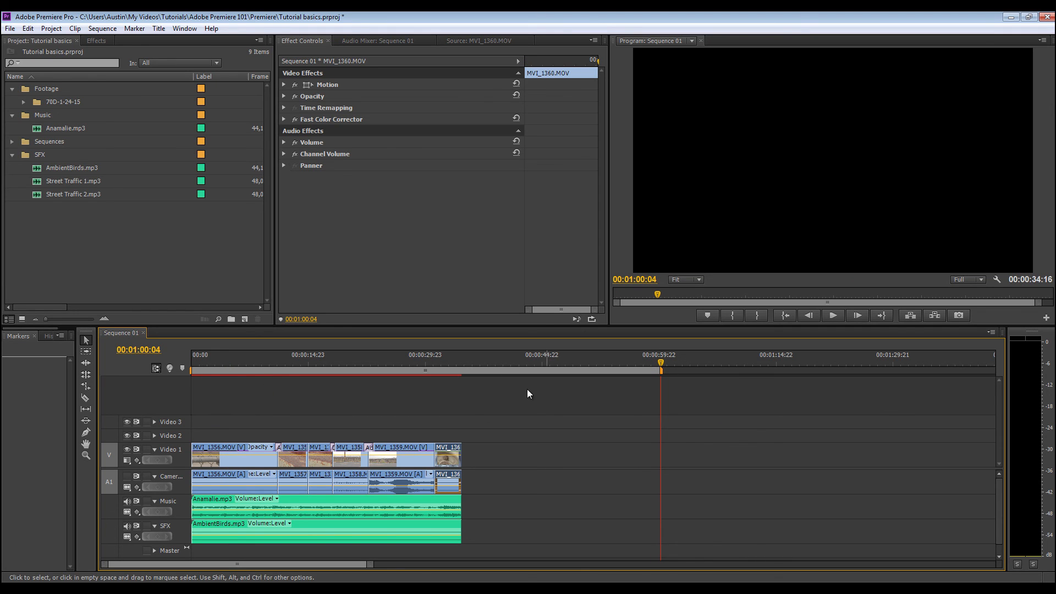
drag(467, 359, 640, 359)
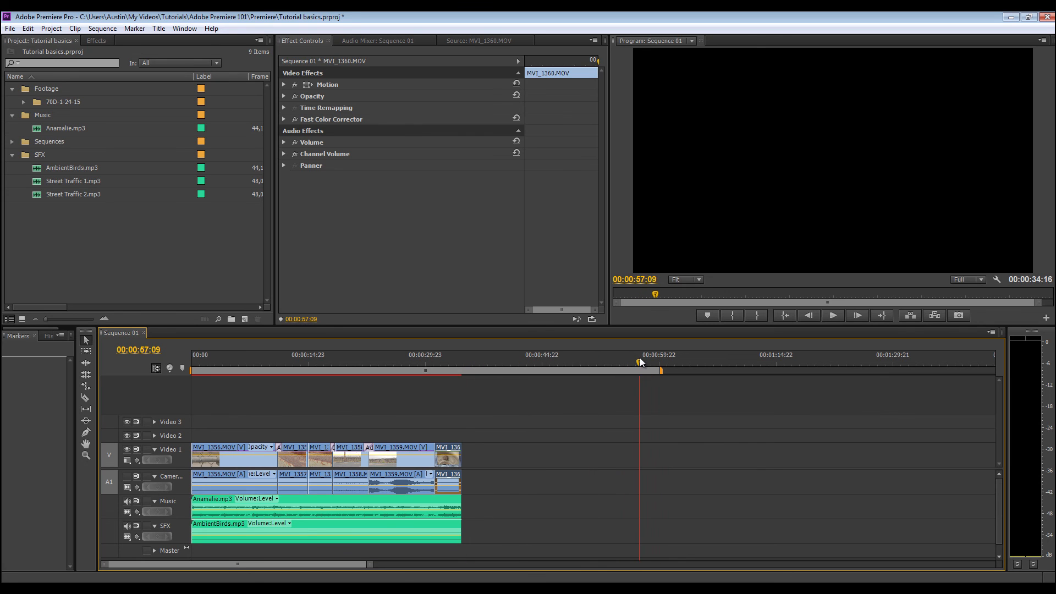
drag(462, 400, 460, 546)
Bring the work area's end back to the end of the last clip in the sequence.
drag(662, 371, 650, 372)
drag(559, 372, 460, 403)
click(473, 385)
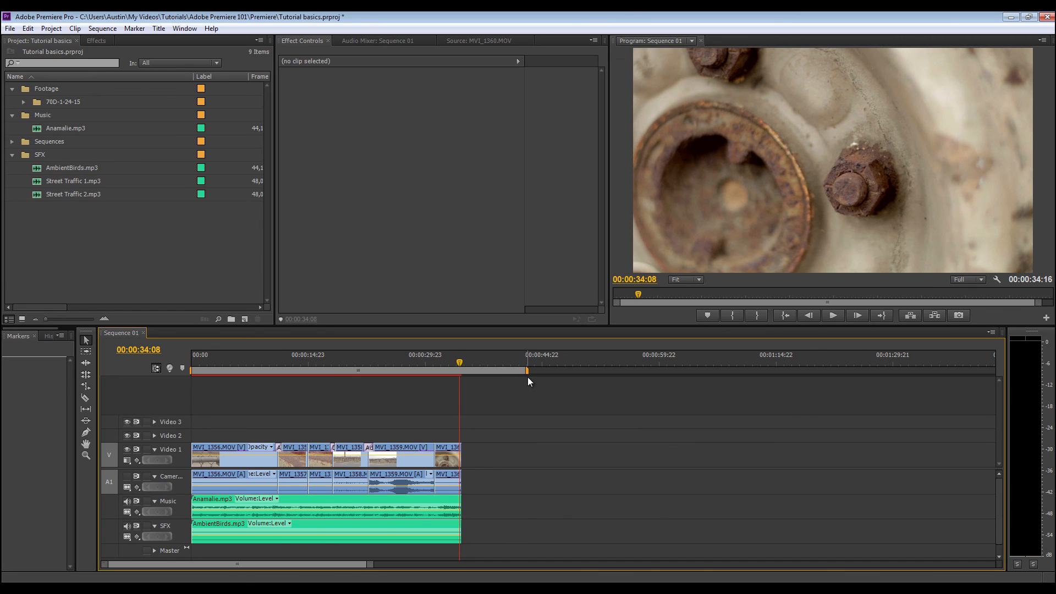
mouse_move(459, 361)
mouse_down()
mouse_move(502, 363)
mouse_move(494, 375)
mouse_move(466, 375)
mouse_up()
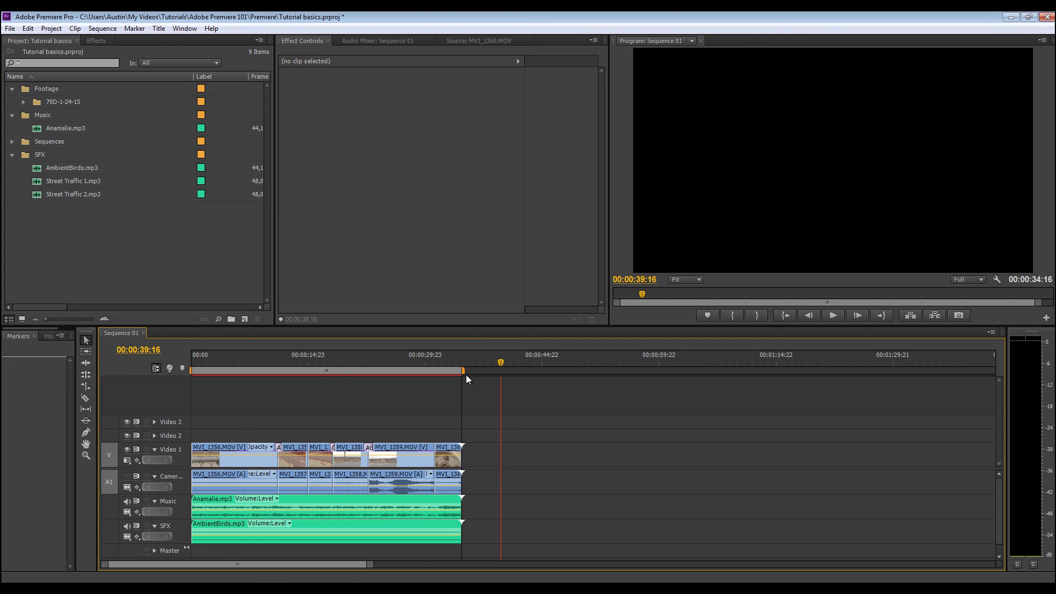